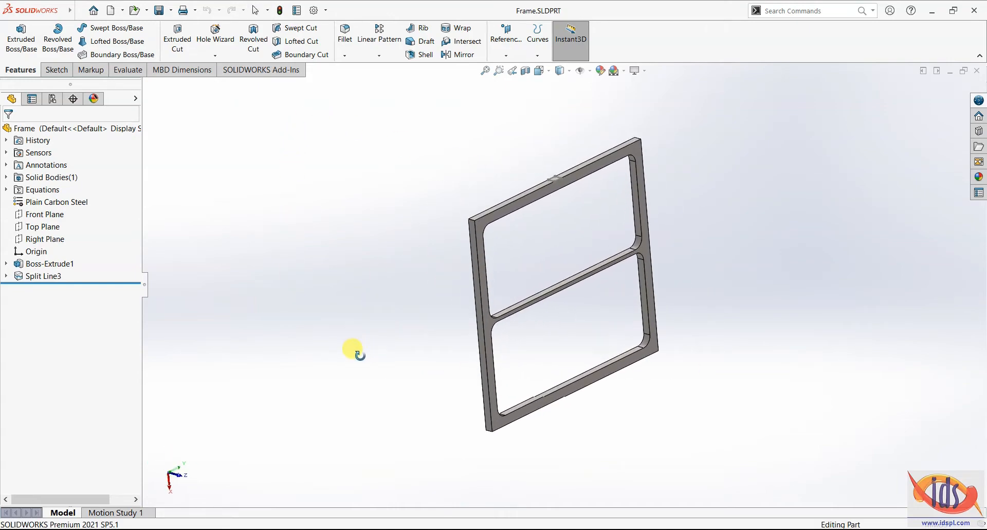
Load the SOLIDWORKS Simulation add-in and bring up its simulation commands for the frame part
key(Escape)
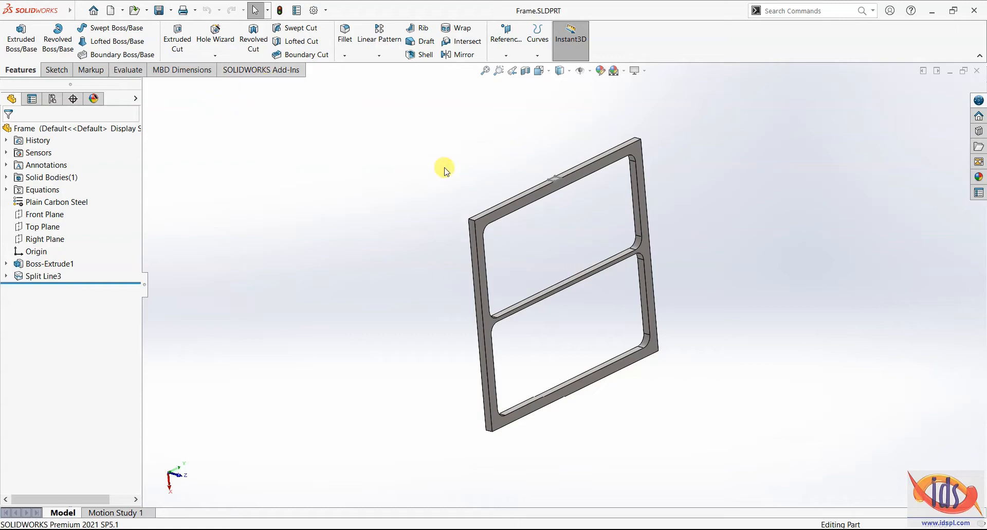
scroll(555, 191, down, 6)
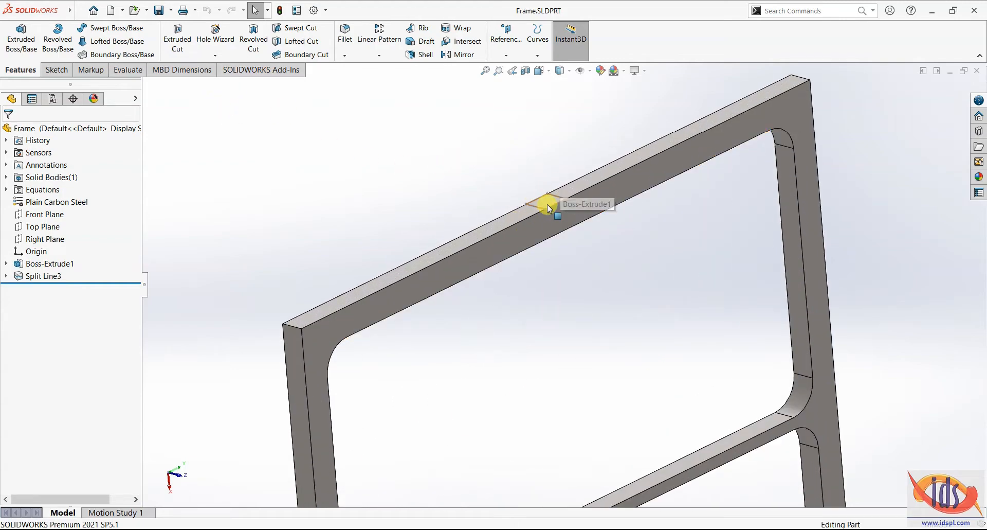
scroll(549, 208, down, 1)
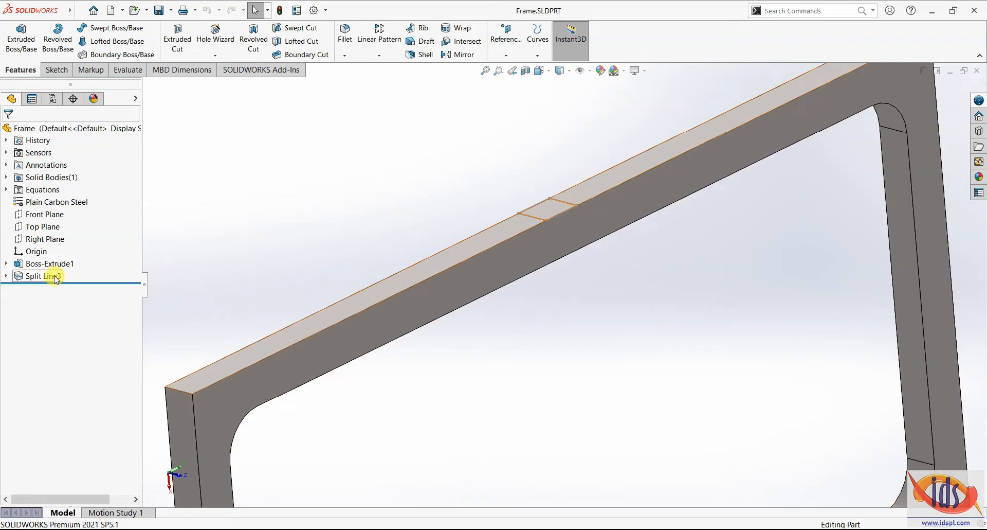
click(246, 72)
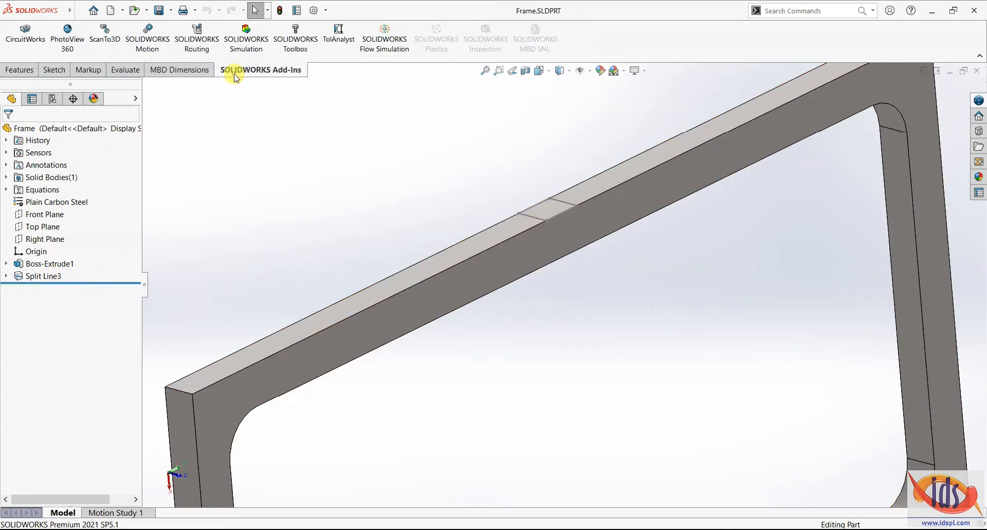
click(249, 49)
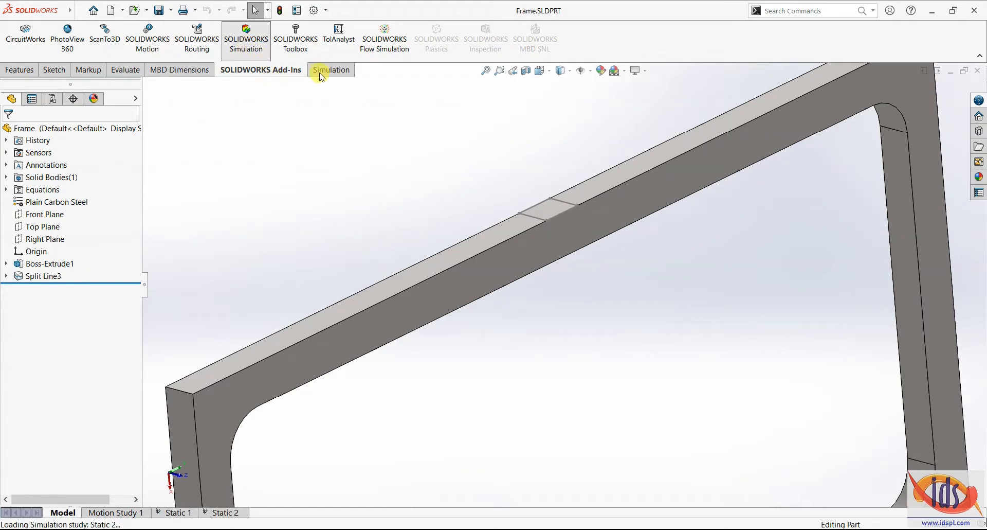
click(321, 72)
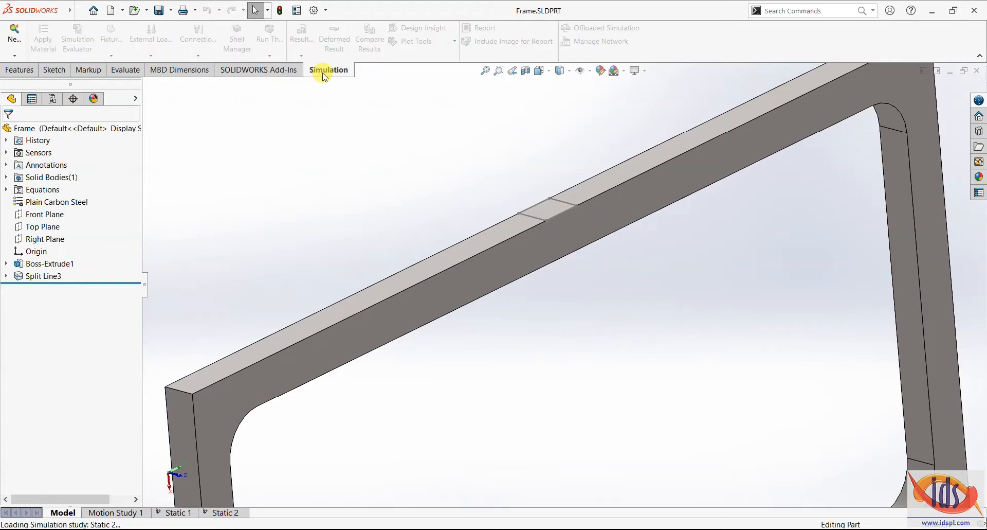
Create a new static simulation study named "static load test"
click(13, 40)
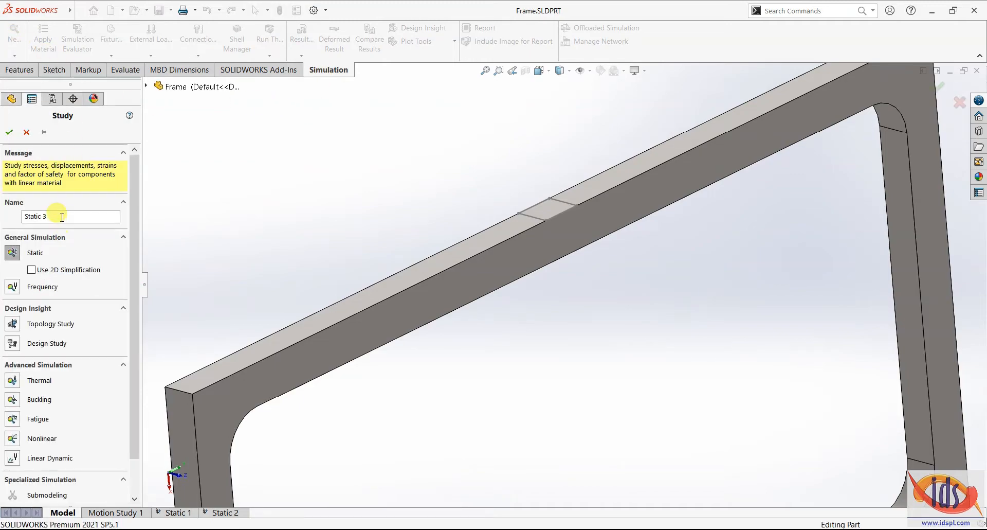
drag(61, 216, 25, 213)
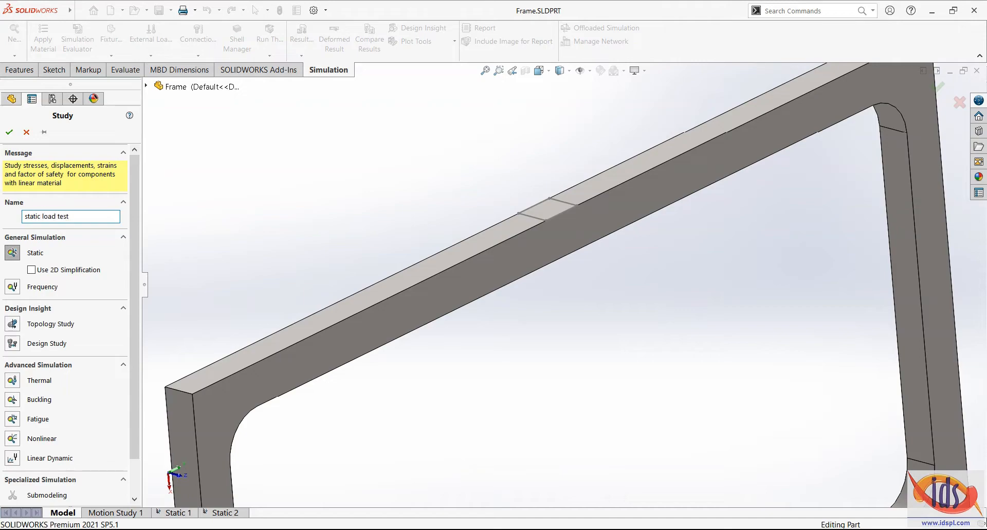
click(8, 134)
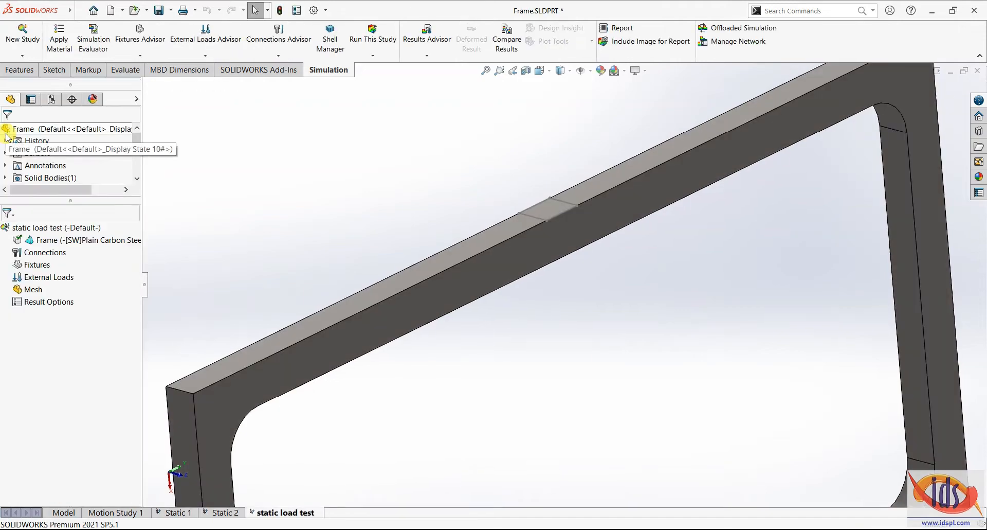
Examine the frame's material entry in the study and the favorite materials available for it
scroll(432, 315, up, 5)
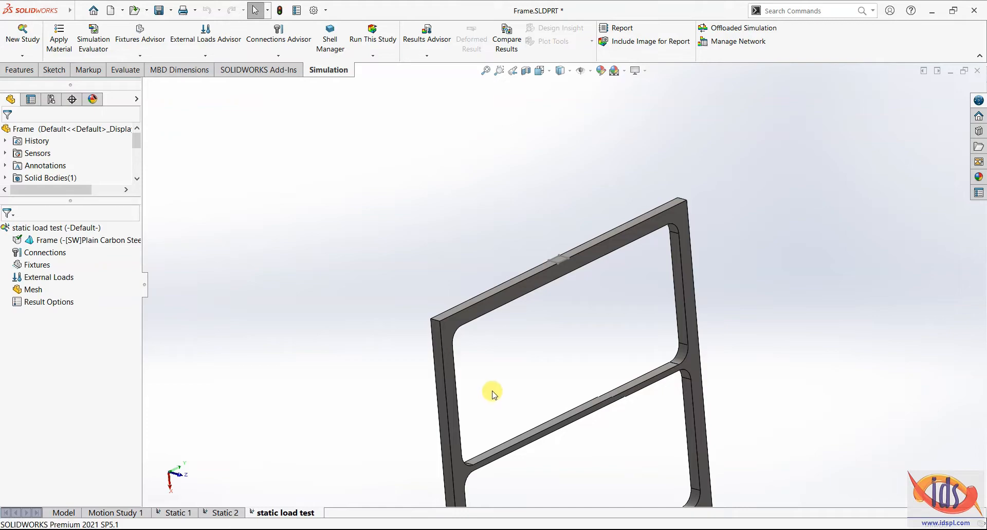
scroll(492, 395, up, 2)
key(space)
click(506, 385)
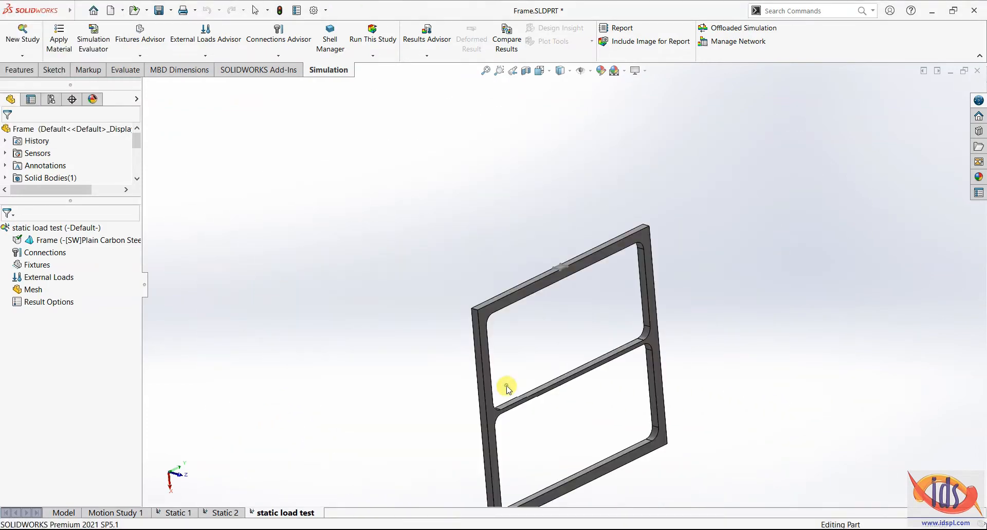
drag(143, 219, 169, 219)
click(125, 244)
right_click(125, 245)
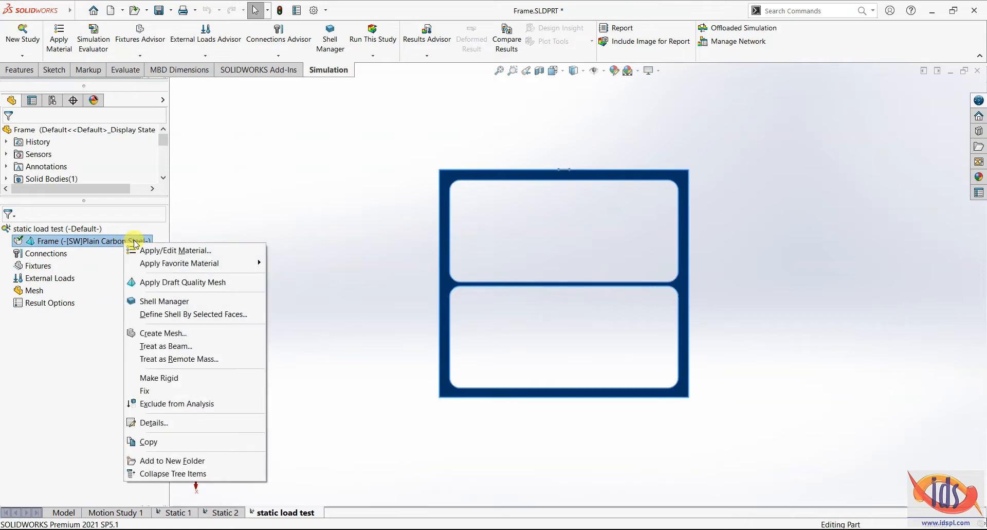
mouse_move(174, 263)
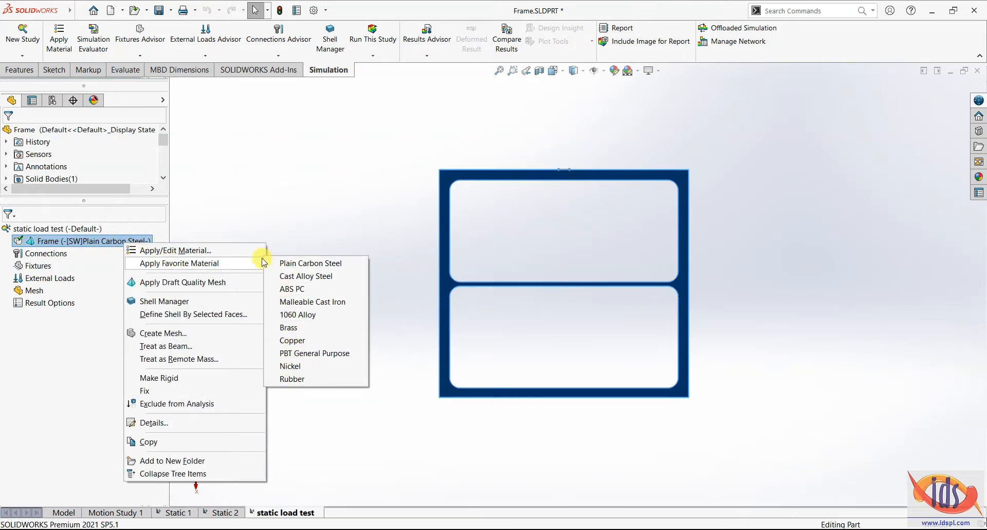
click(299, 230)
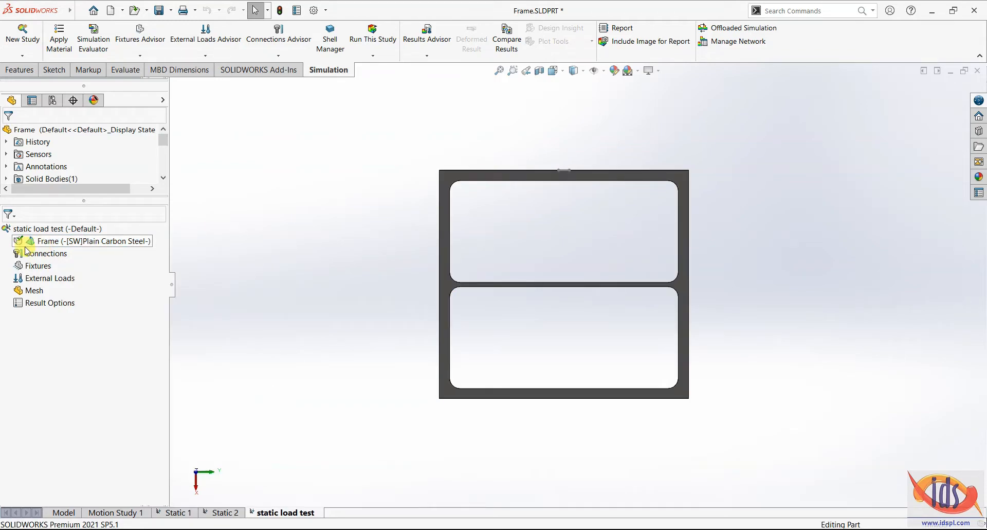
Apply a Fixed Geometry fixture to the bottom outer face of the frame
right_click(29, 266)
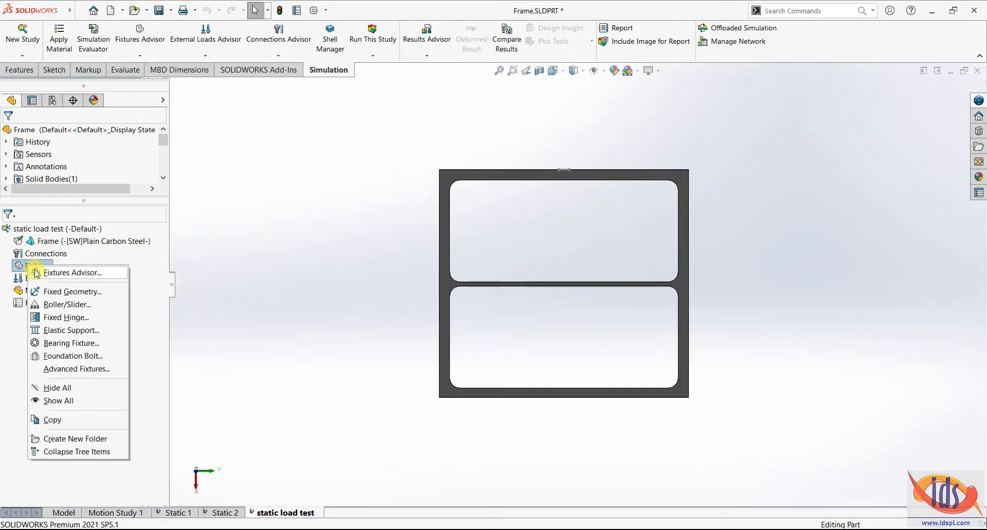
click(47, 291)
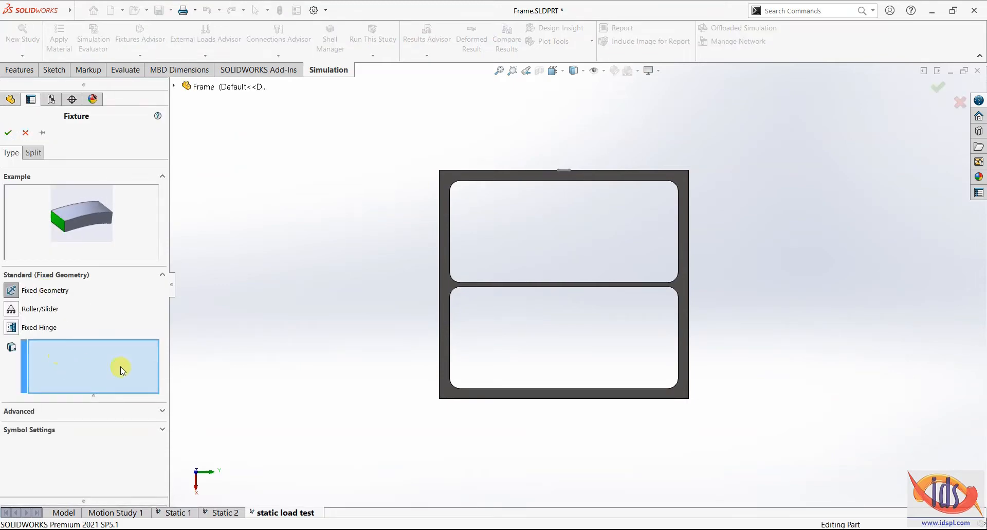
middle_drag(498, 401, 575, 331)
scroll(574, 360, down, 2)
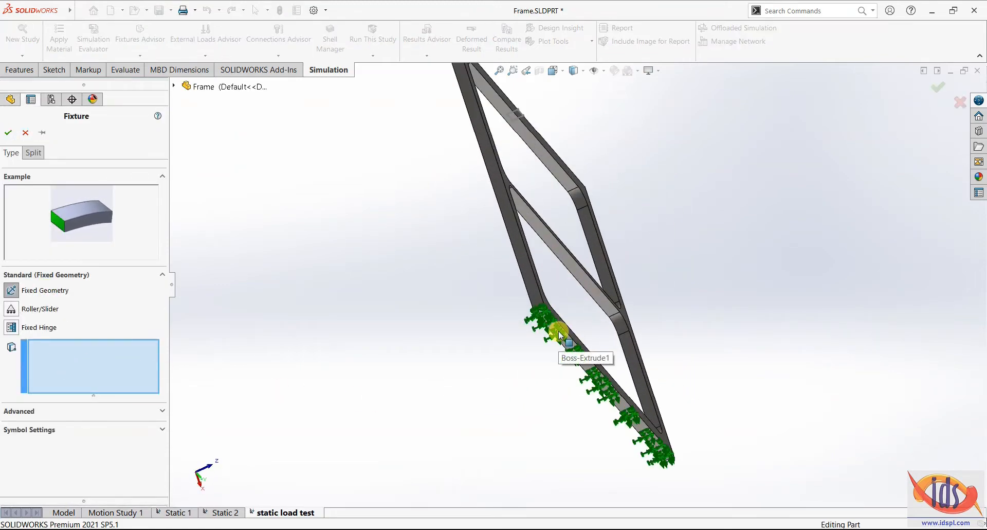
click(558, 330)
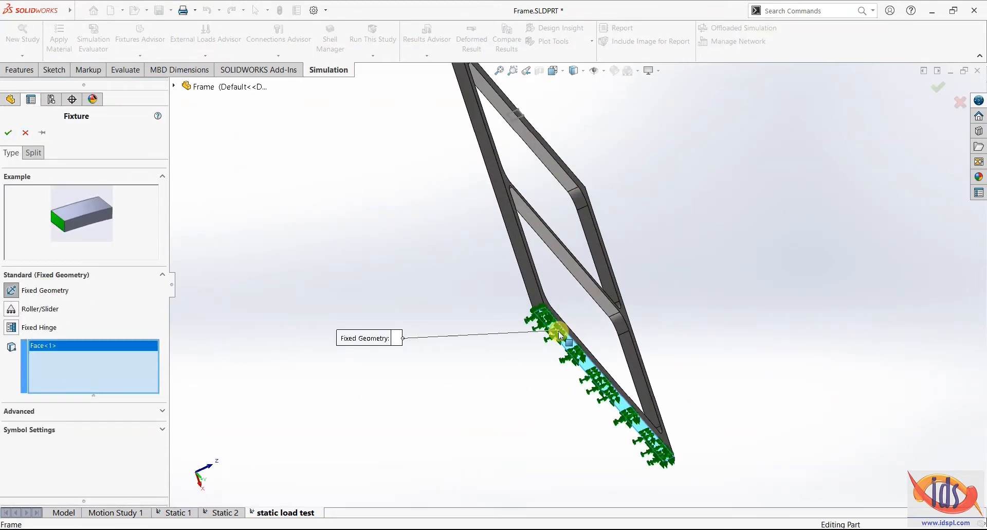
click(8, 132)
Start a force load acting normal to the small split face at the middle of the frame's top bar
scroll(346, 231, up, 2)
middle_drag(346, 231, 313, 380)
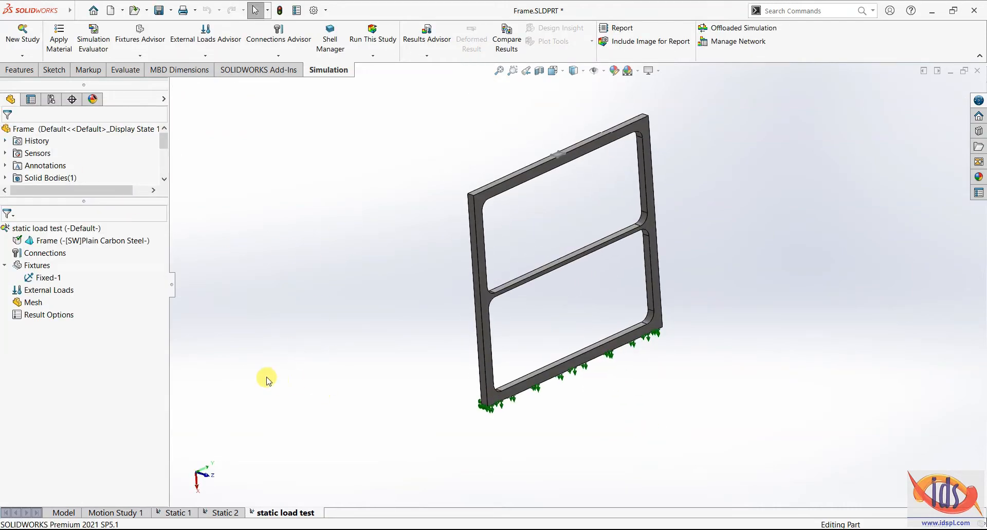
right_click(47, 290)
click(57, 51)
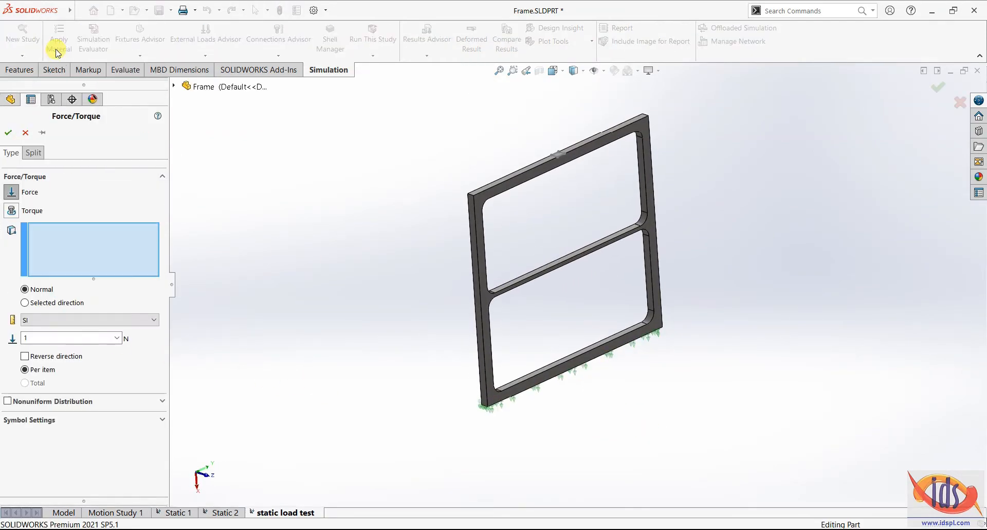
scroll(558, 158, down, 4)
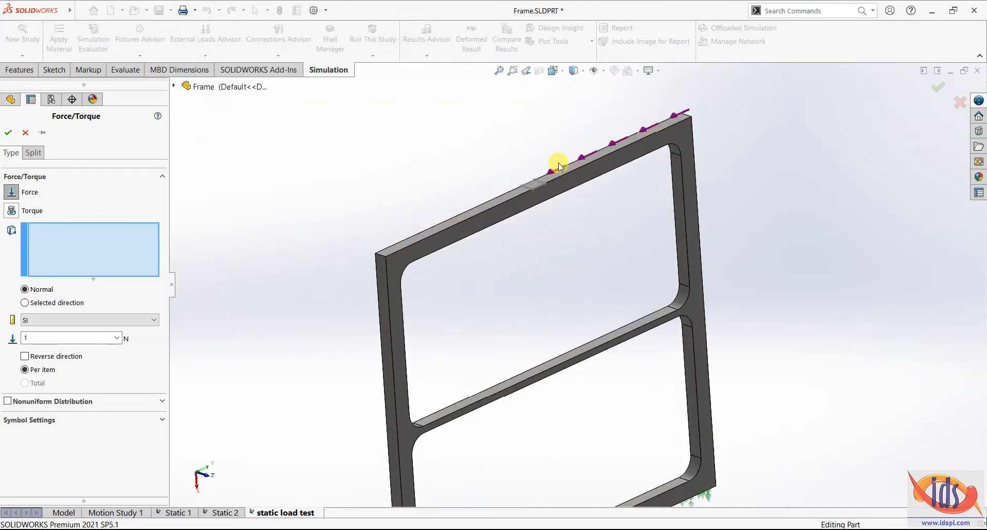
scroll(535, 226, down, 5)
click(536, 230)
scroll(536, 233, up, 2)
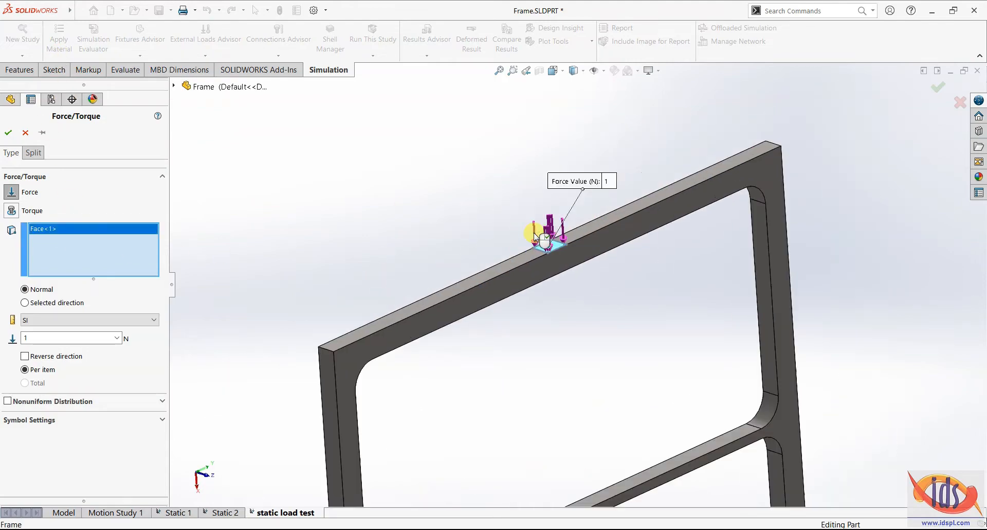
Switch the force units to Metric (G) and apply a force of 200 kgf per item
click(91, 320)
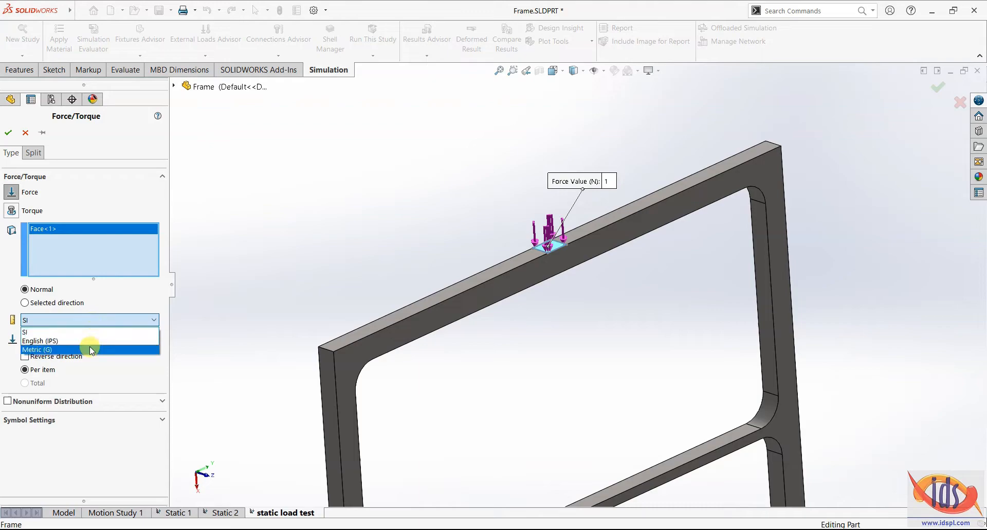
click(90, 346)
double_click(81, 338)
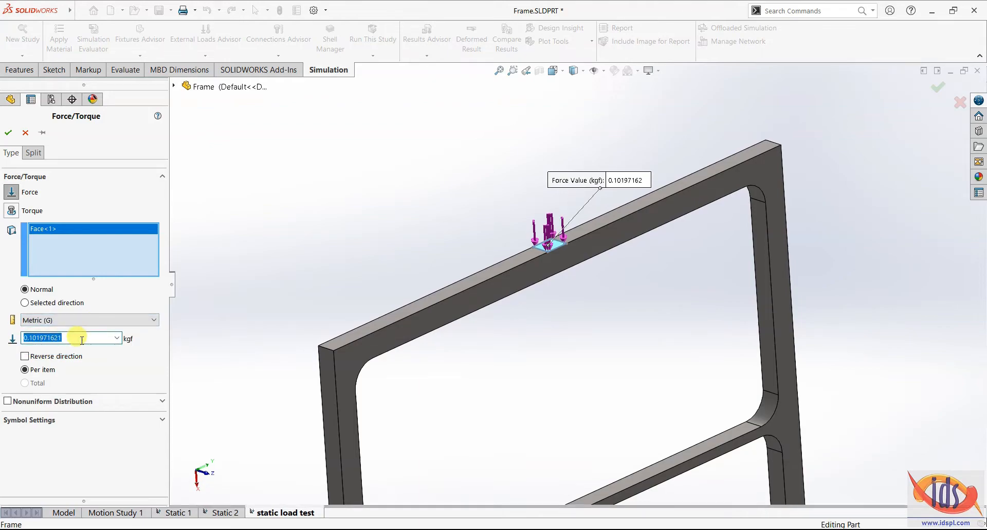
text(200)
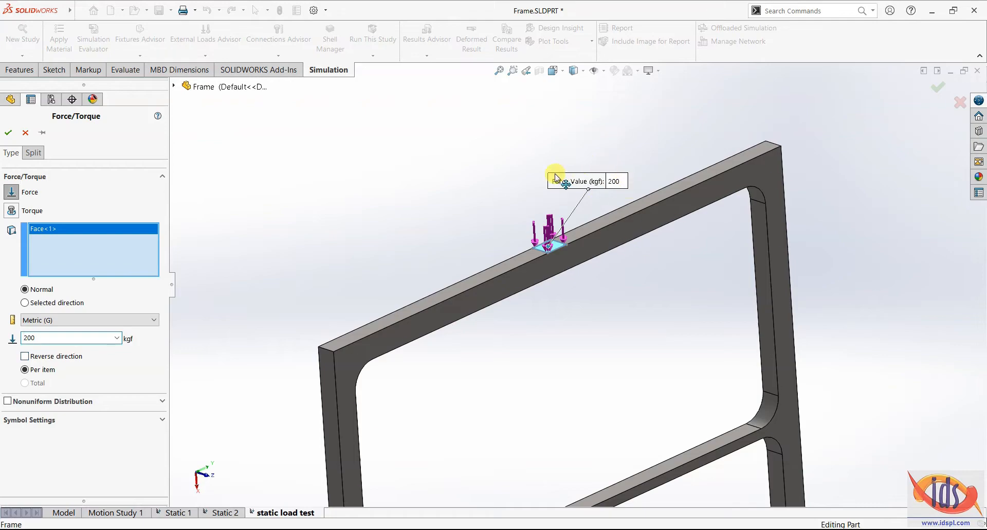
click(8, 133)
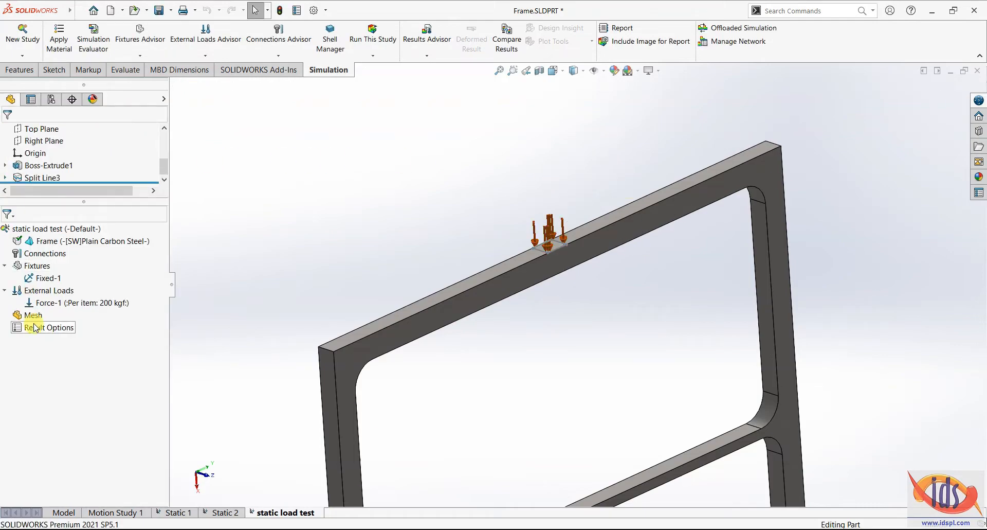
Mesh the frame with the offered density and options, and check the elements around the loaded face
right_click(32, 315)
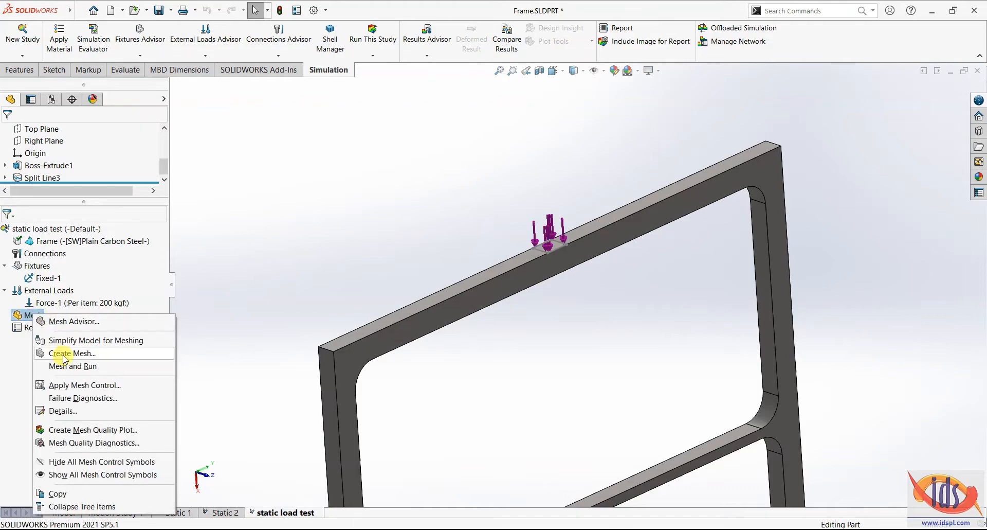
click(68, 354)
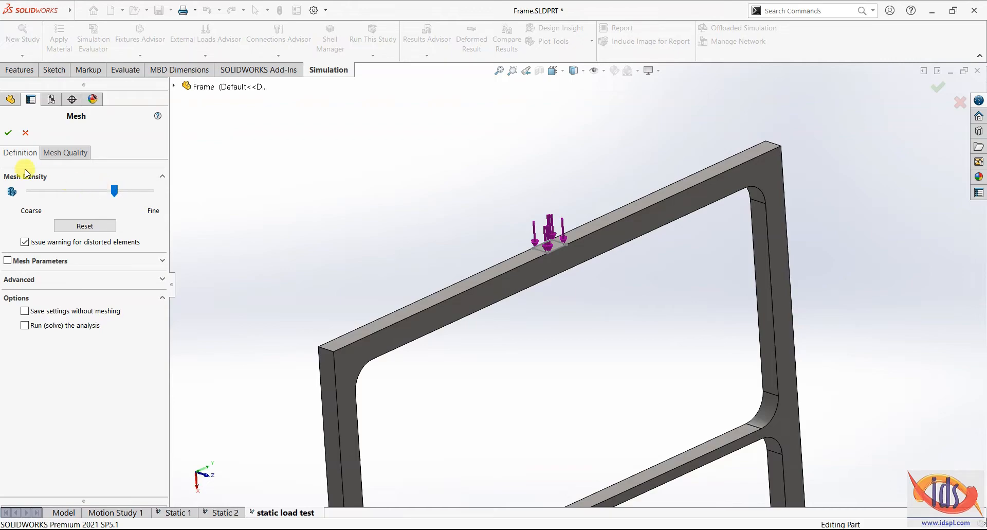
click(9, 134)
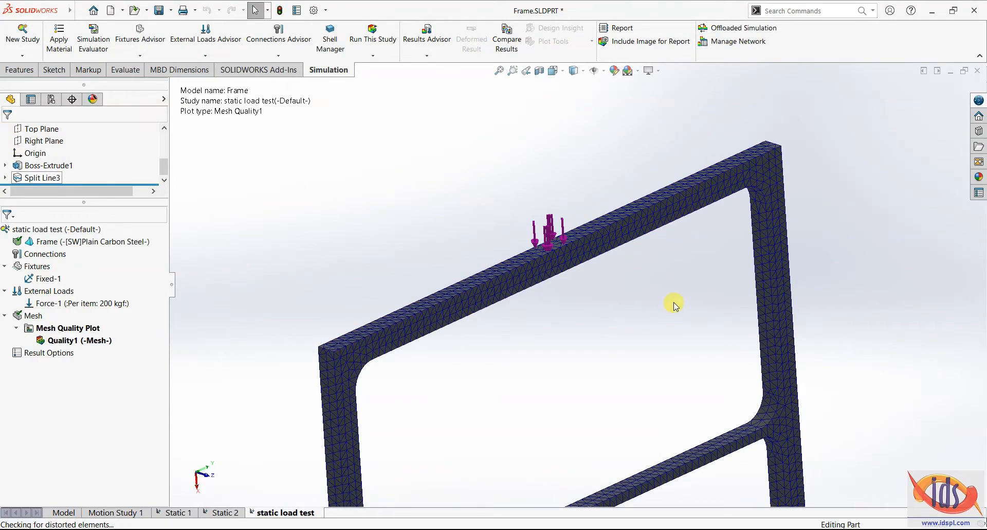
scroll(558, 247, down, 2)
scroll(557, 288, down, 6)
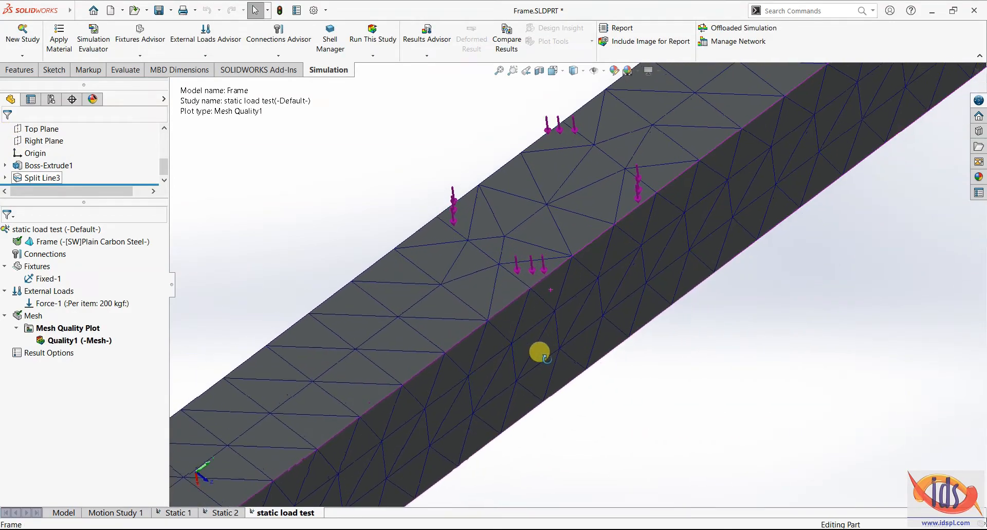
scroll(546, 339, up, 8)
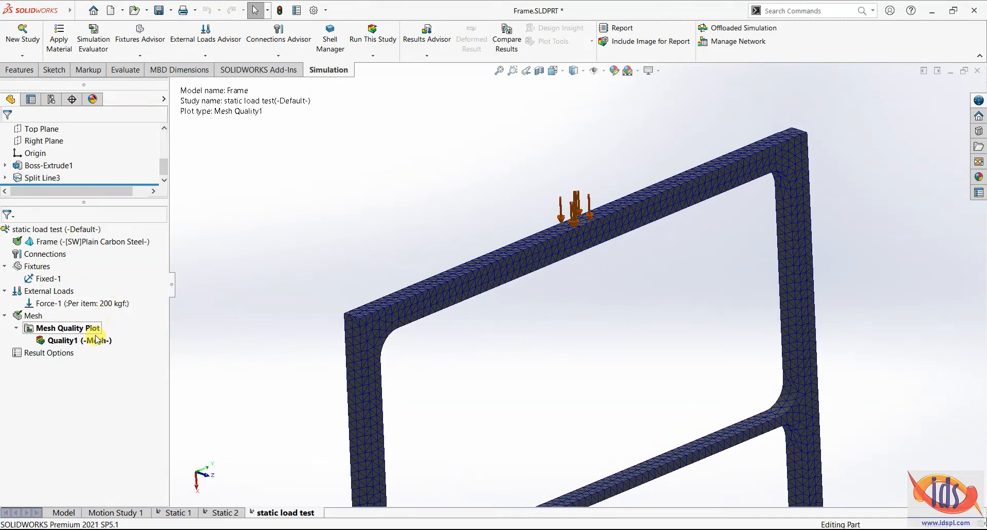
Add a Trend Tracker to the static load test study
click(47, 230)
right_click(47, 232)
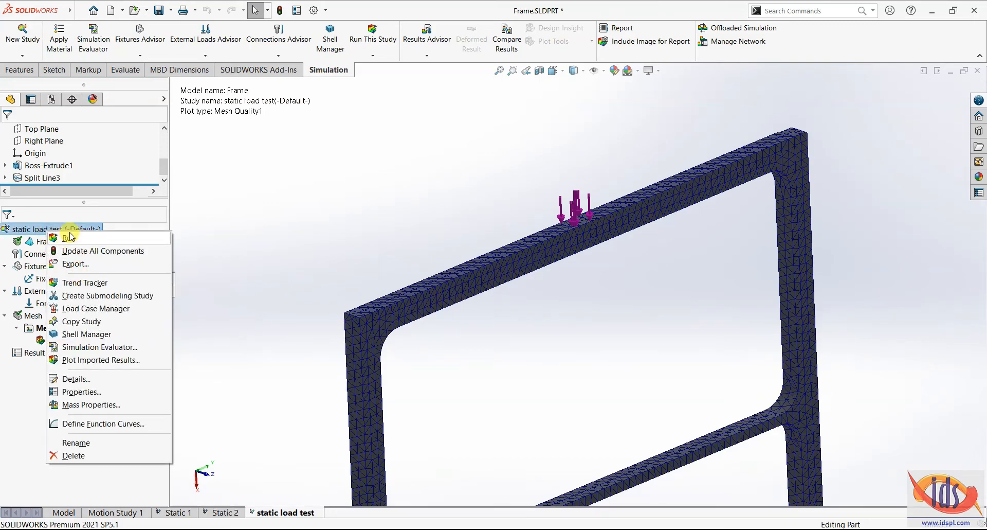
click(113, 285)
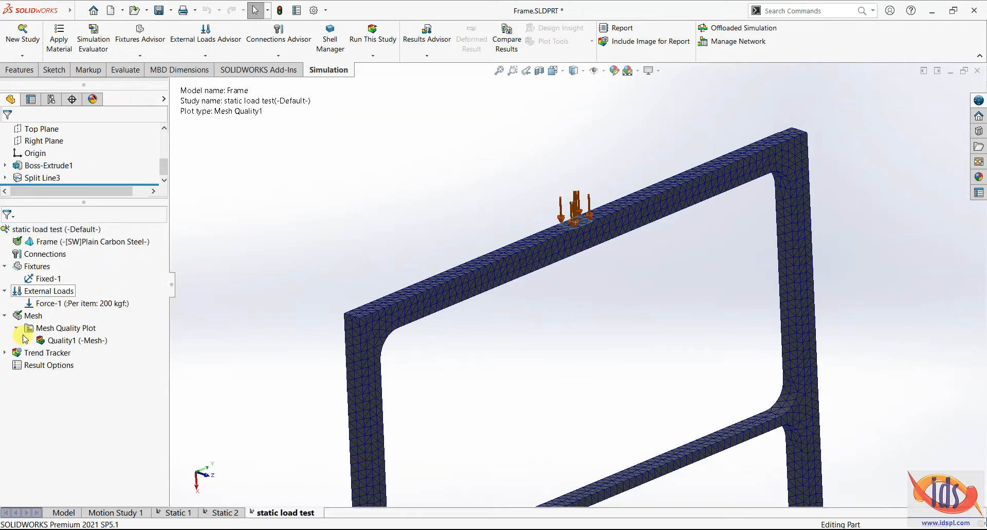
Run the static load test study and agree to save the model for the trend tracker iteration
right_click(49, 229)
click(71, 236)
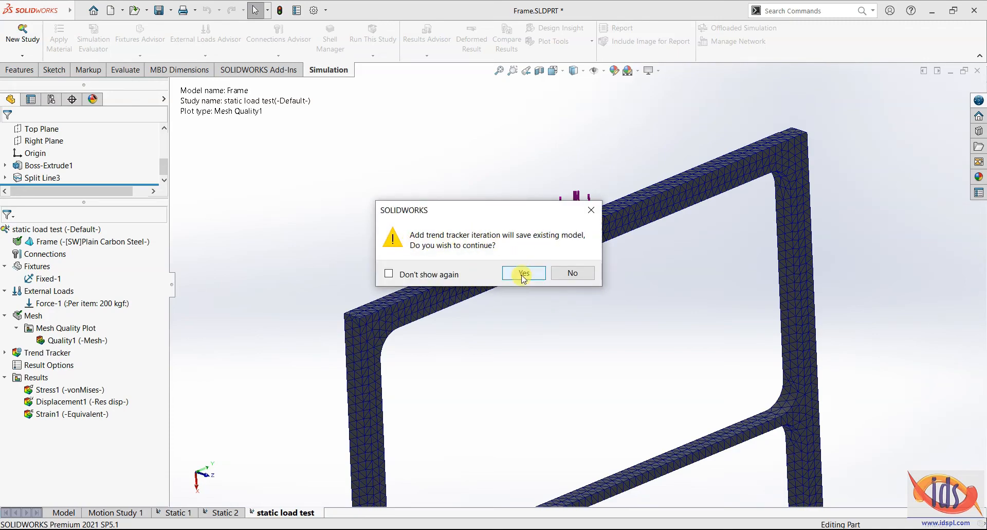
click(524, 273)
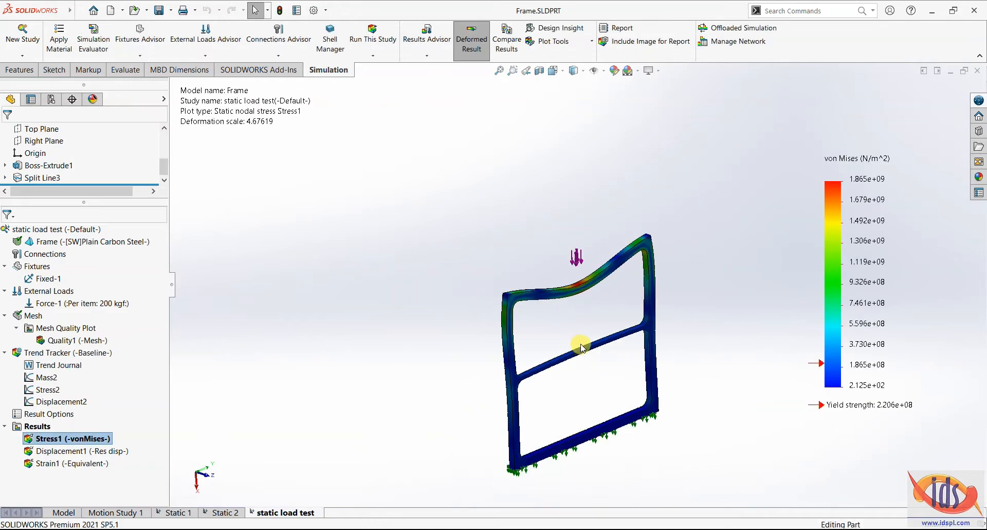
Set the von Mises stress plot to a true-scale deformed shape with mesh boundaries, and inspect the loaded top beam
scroll(607, 401, down, 2)
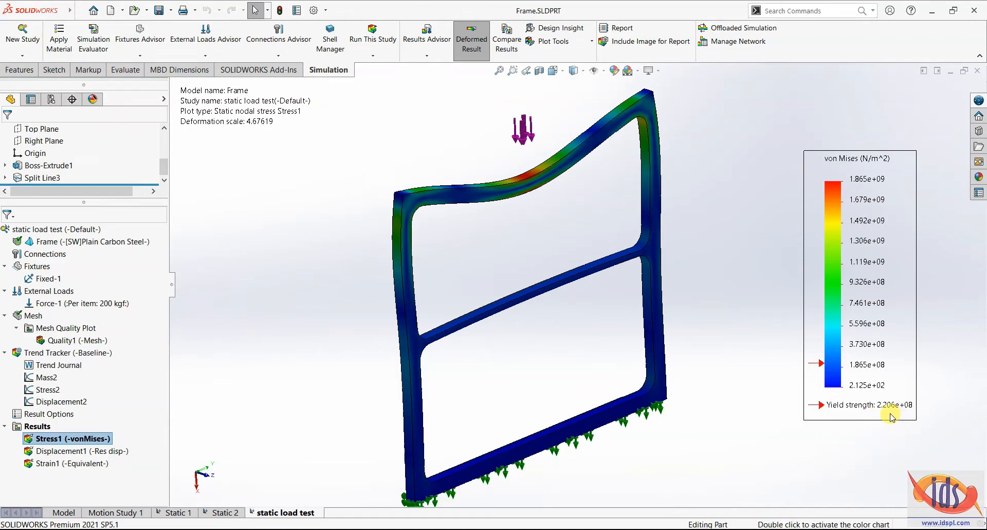
middle_drag(433, 280, 427, 252)
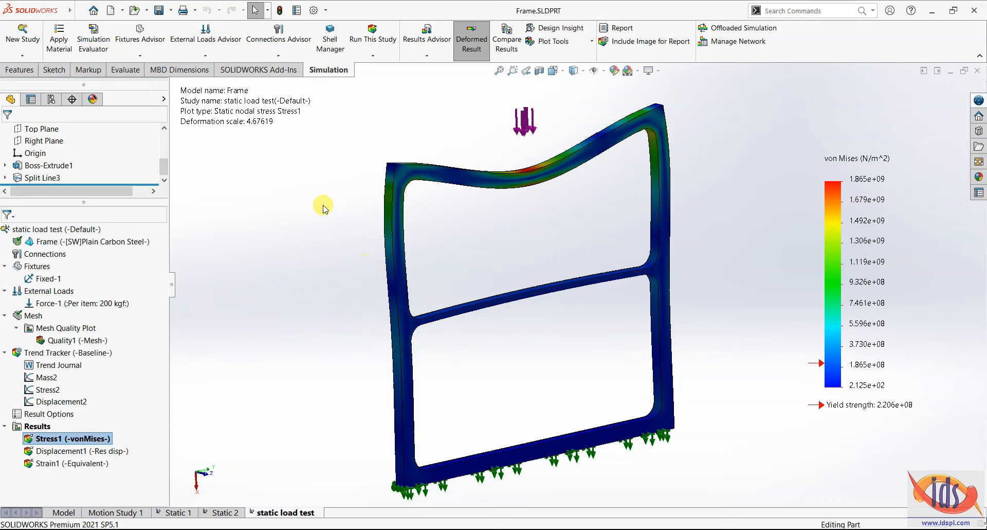
right_click(96, 438)
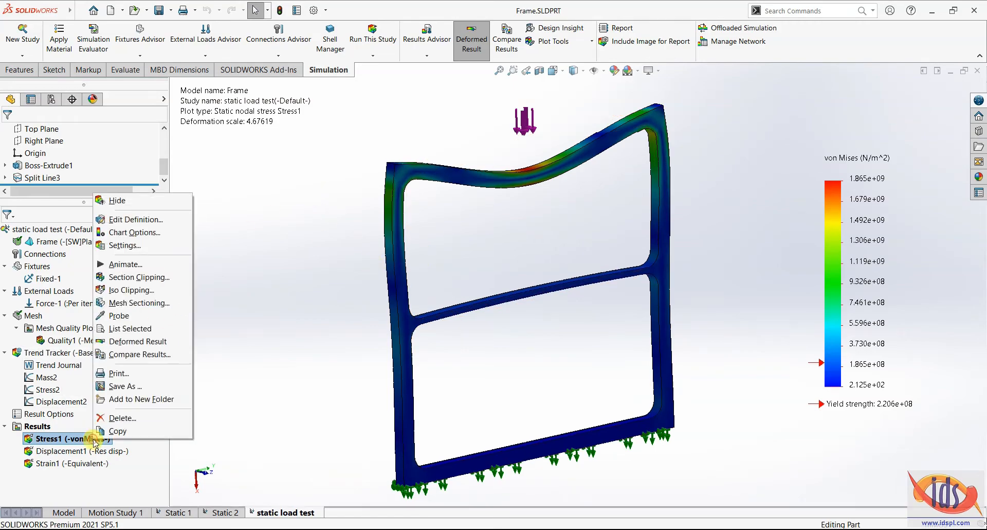
click(161, 219)
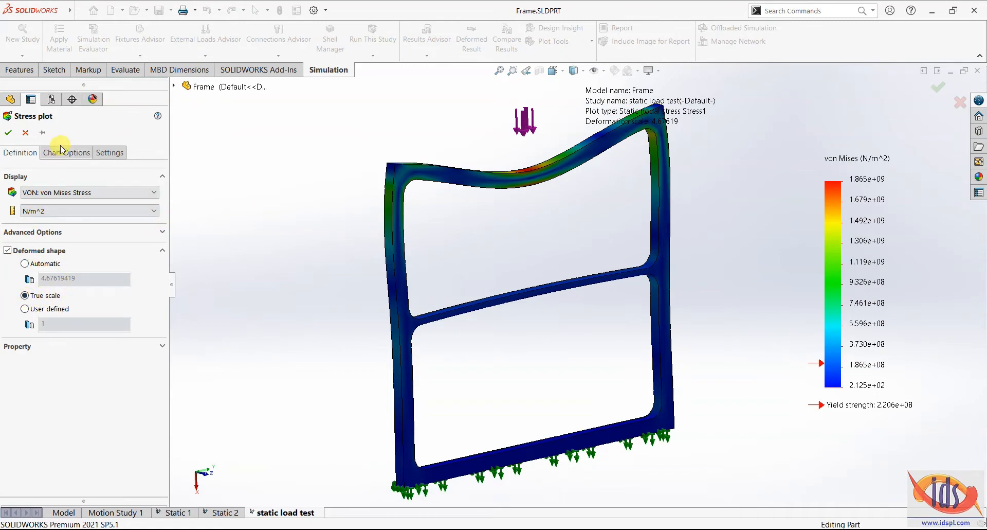
click(119, 153)
click(94, 224)
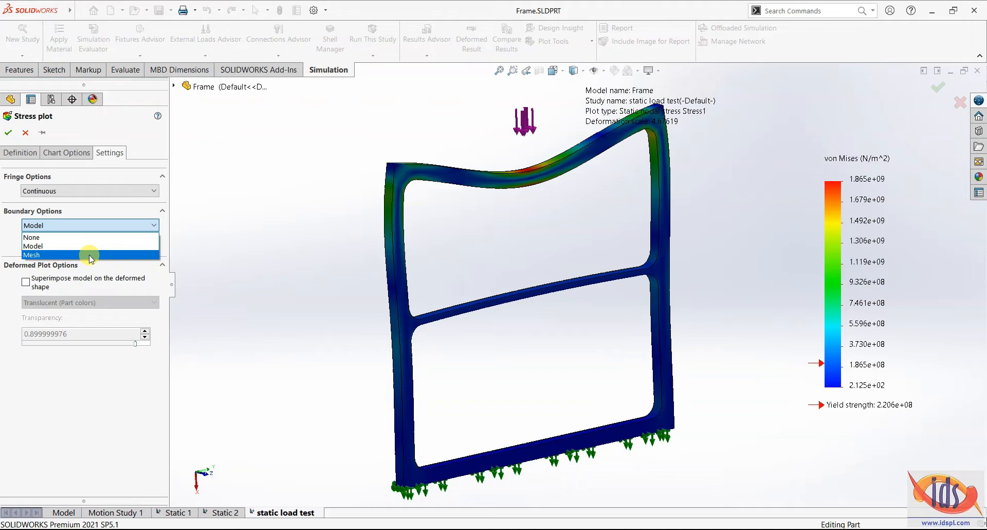
click(90, 255)
scroll(534, 208, down, 8)
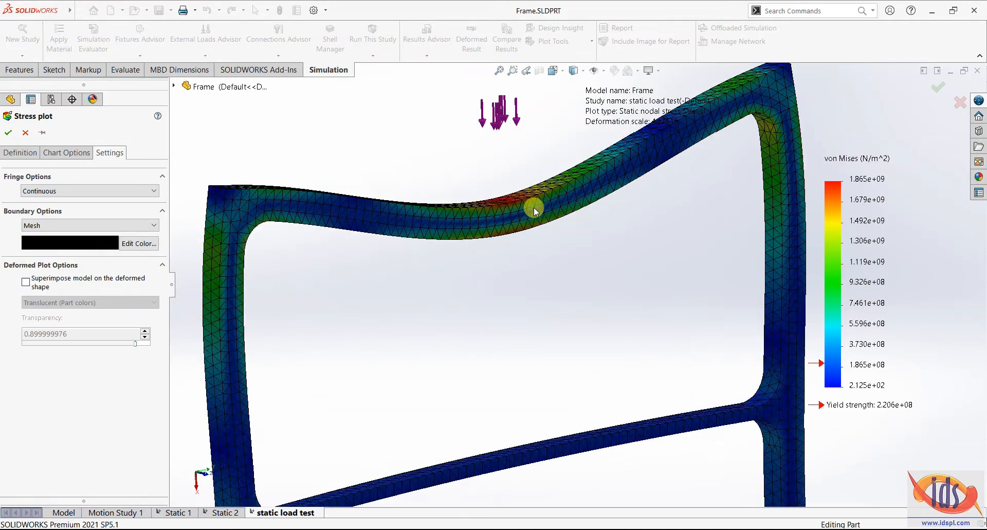
scroll(516, 233, up, 6)
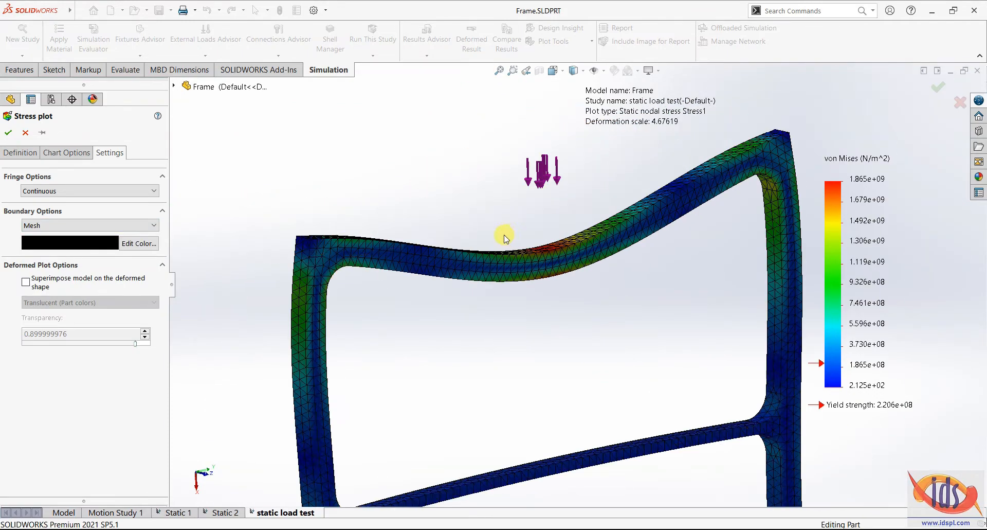
Turn on the minimum and maximum annotations of the stress plot, apply it, and view the frame from the front
click(70, 155)
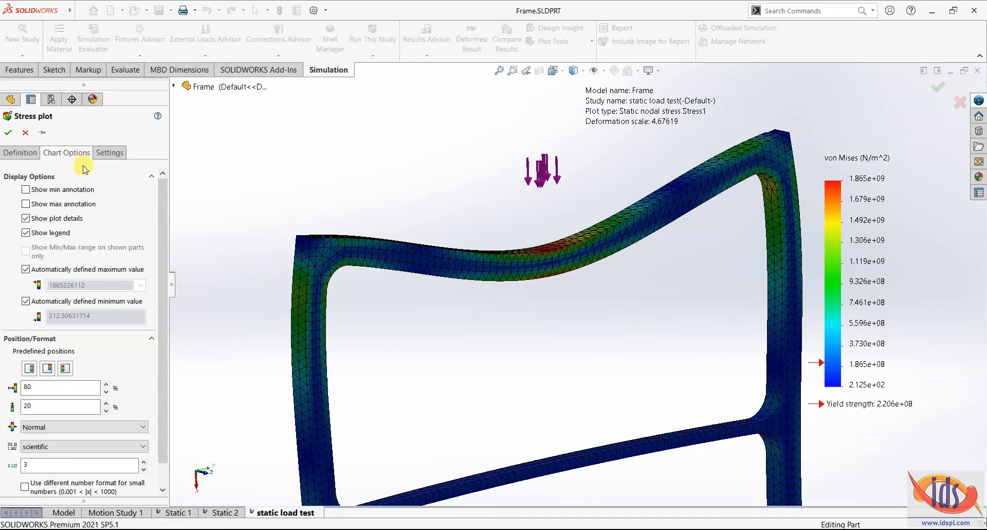
click(26, 190)
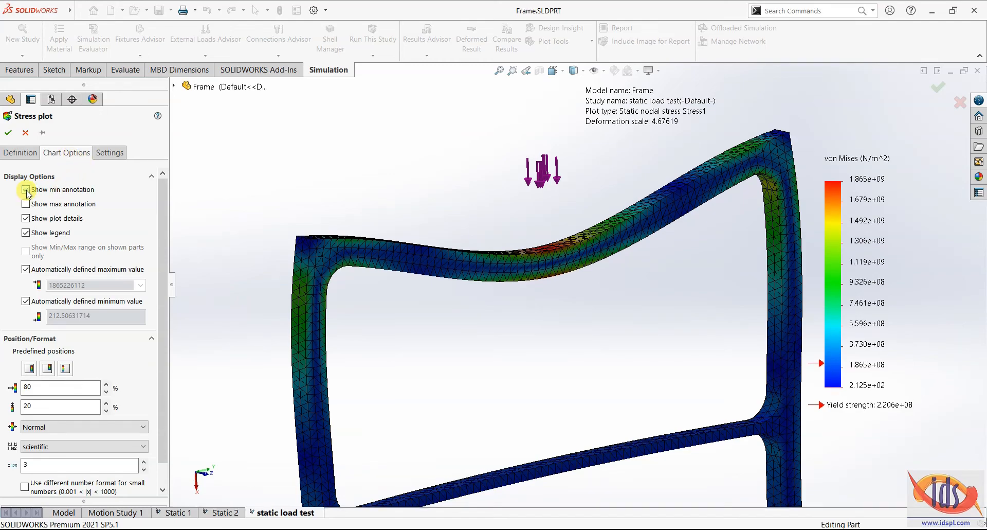
click(26, 204)
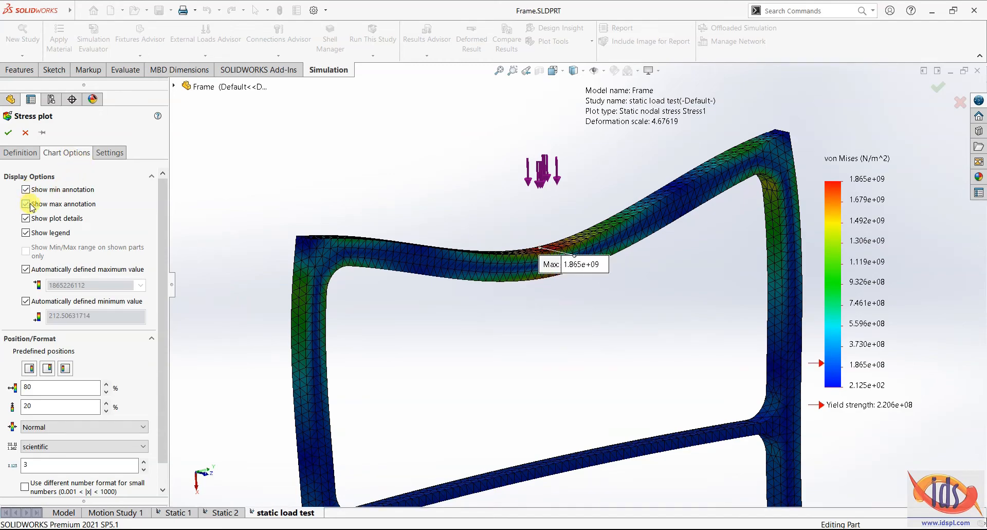
click(8, 134)
scroll(542, 327, up, 6)
key(space)
click(590, 371)
scroll(566, 265, down, 3)
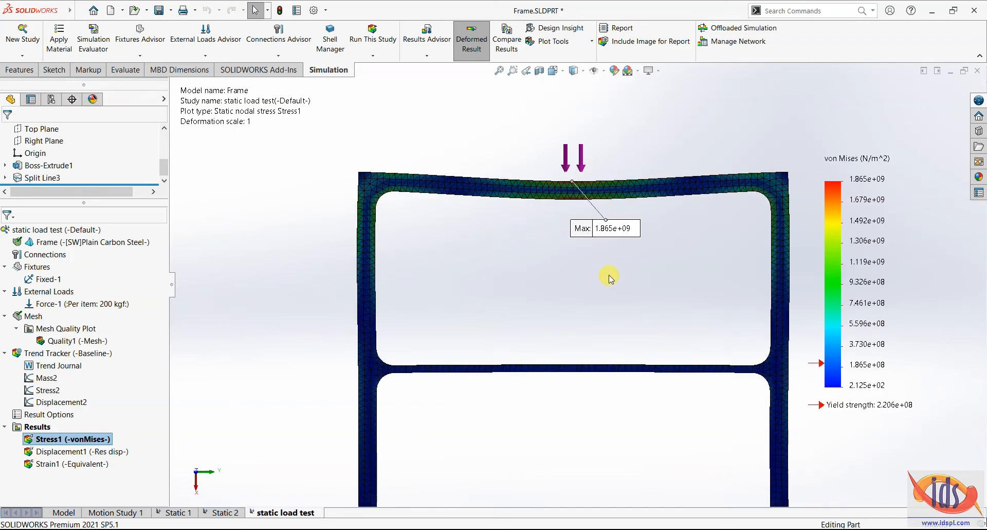
Show the displacement plot and give it a true-scale deformed shape with minimum and maximum annotations
scroll(617, 285, up, 4)
double_click(104, 453)
right_click(102, 453)
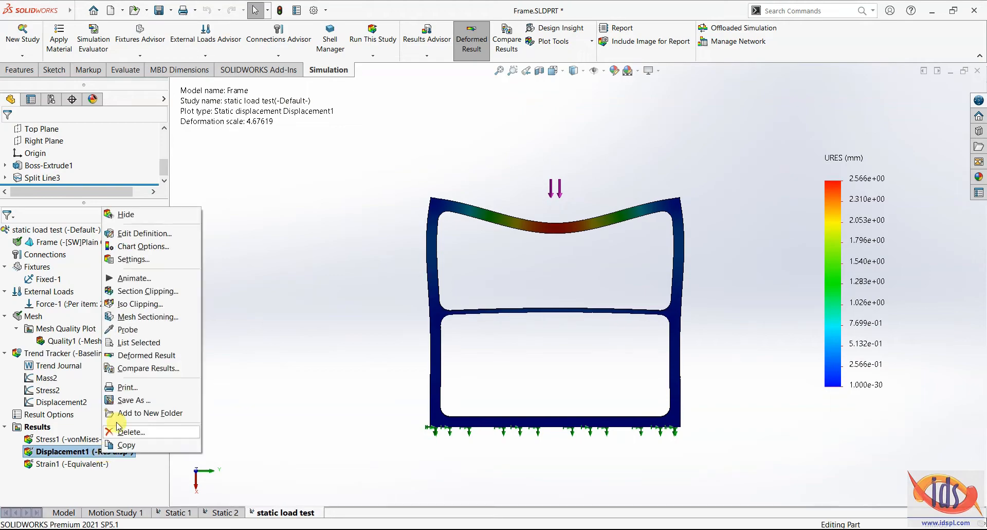
click(138, 231)
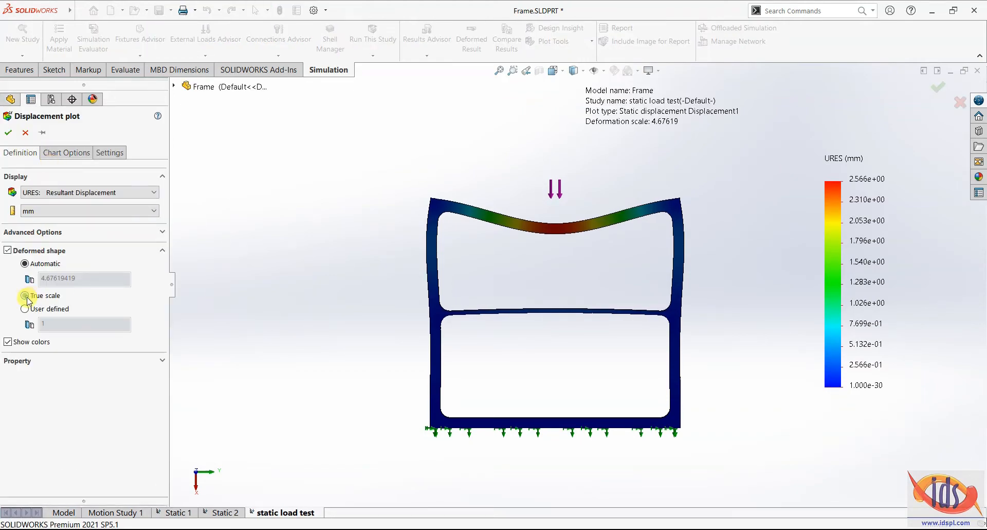
click(80, 153)
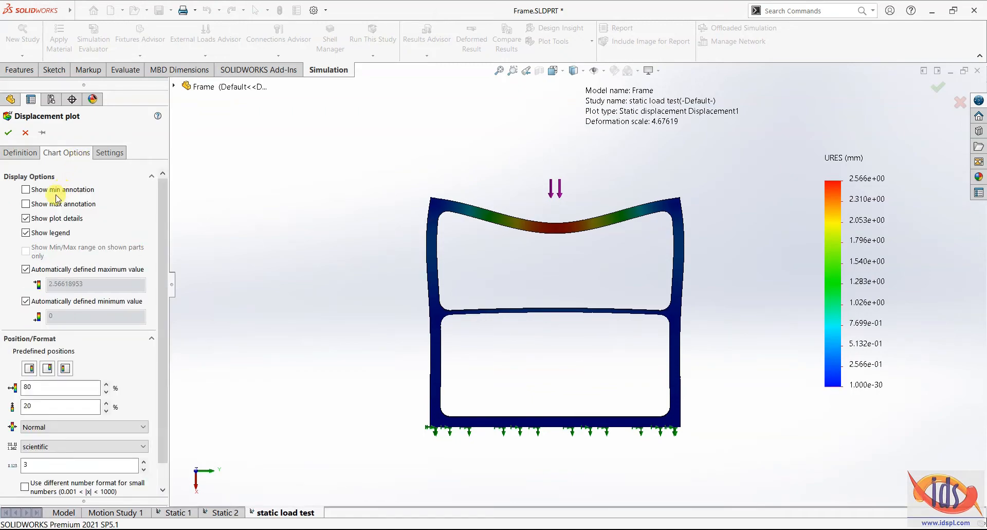
click(26, 204)
click(26, 190)
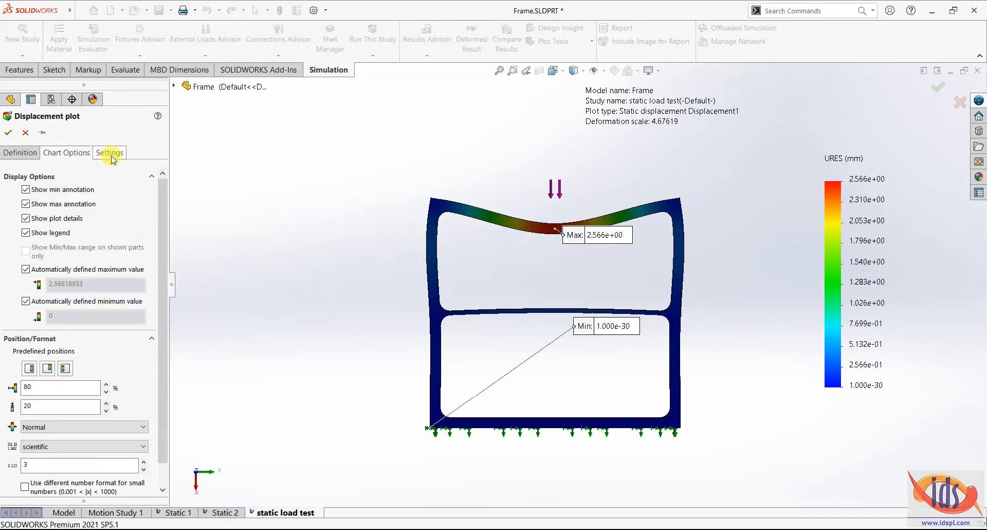
Set the displacement plot's boundary option to Mesh and its number format to general, and apply the plot
click(109, 152)
click(56, 225)
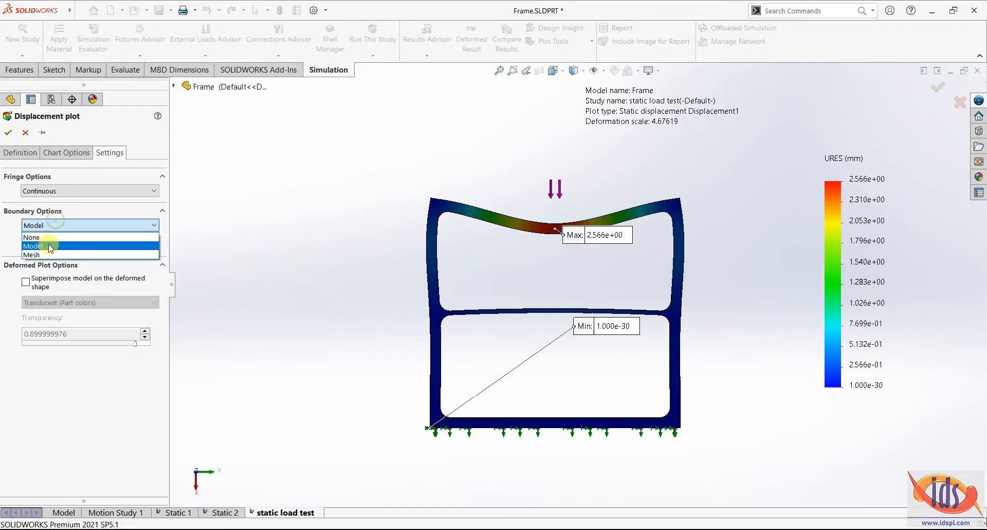
click(38, 243)
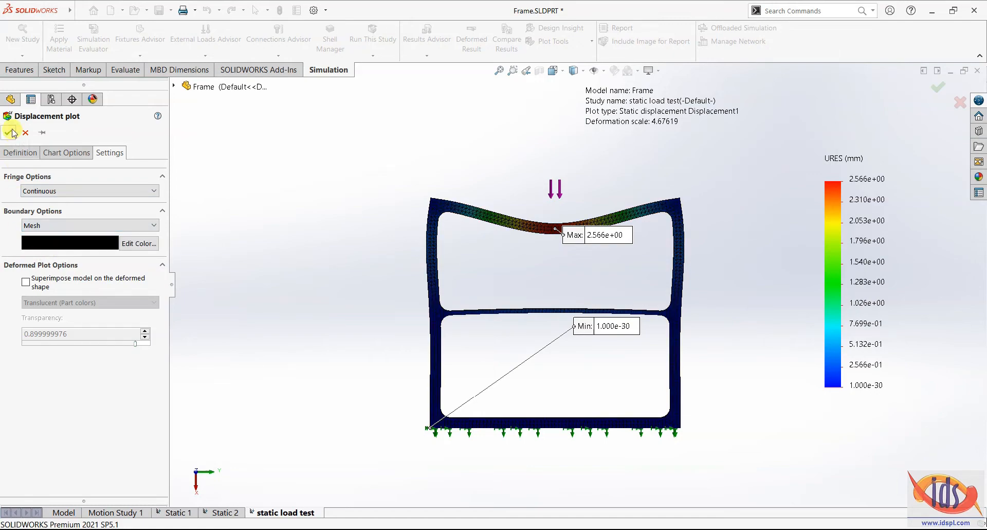
click(66, 153)
click(96, 446)
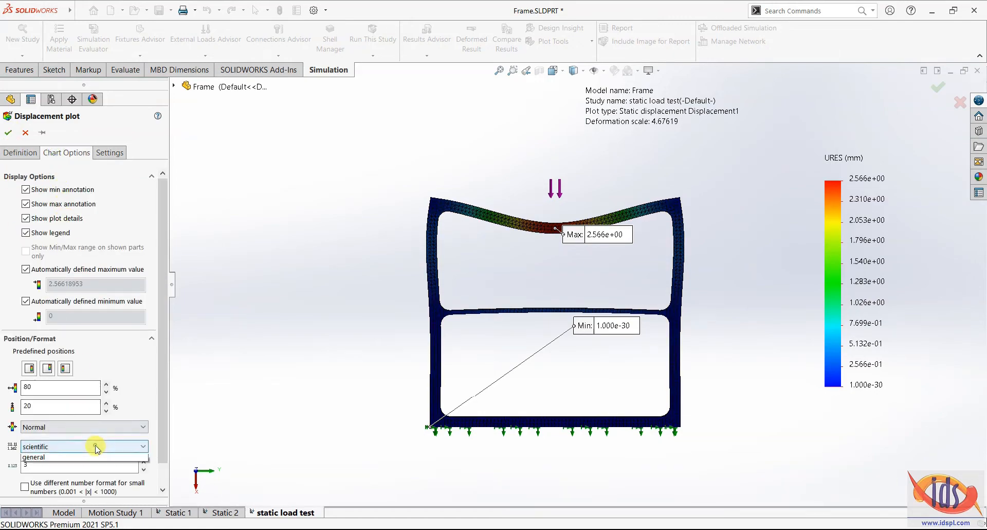
click(85, 468)
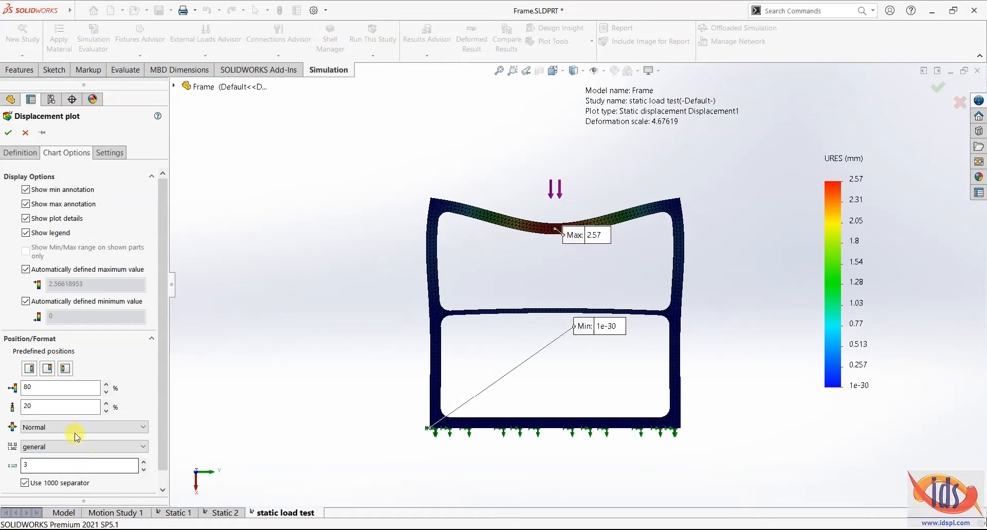
click(10, 132)
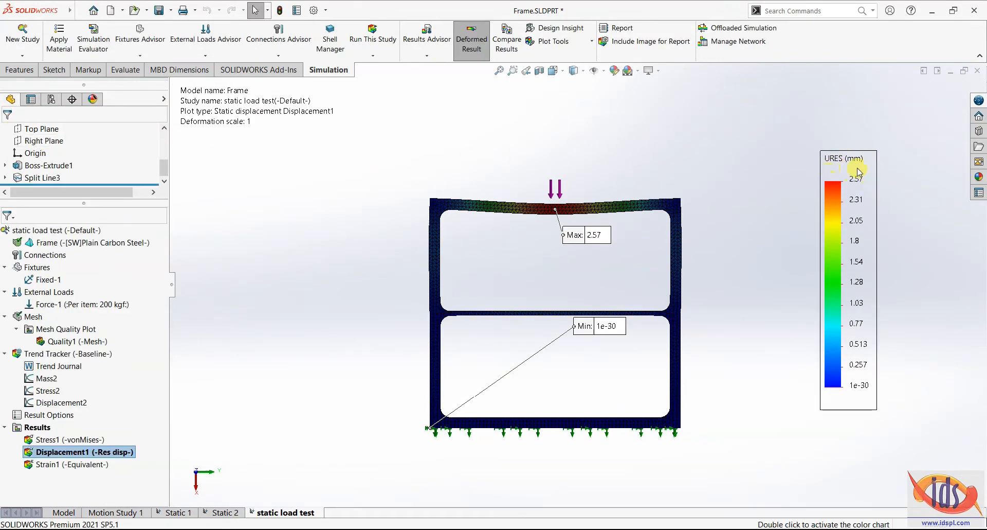
Animate the displacement plot at a speed of 33 and watch the top beam bend under the load
scroll(563, 216, down, 4)
middle_drag(505, 282, 512, 346)
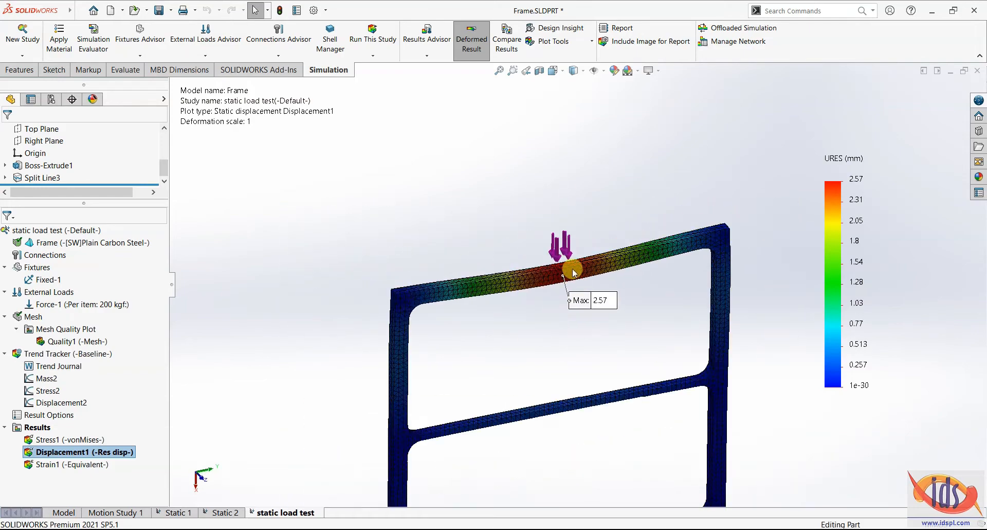
right_click(72, 453)
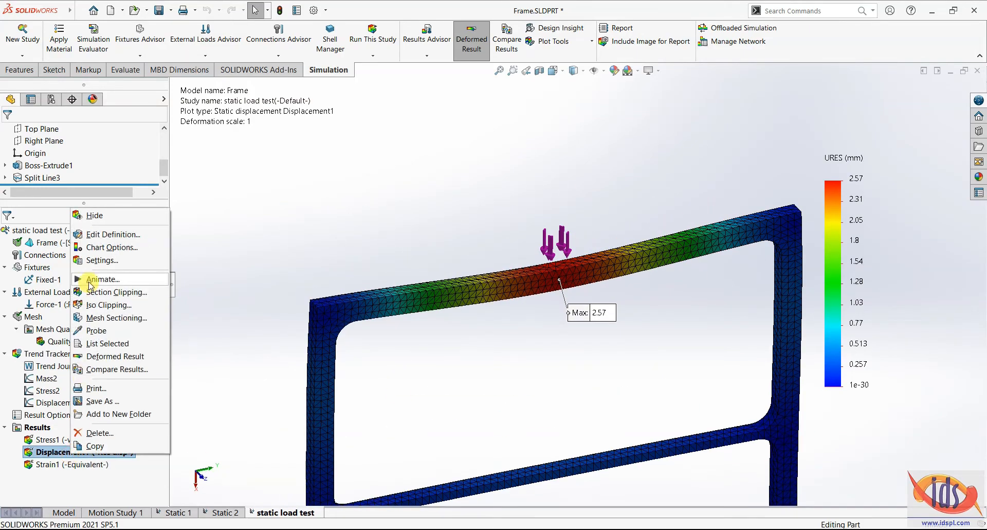
click(101, 279)
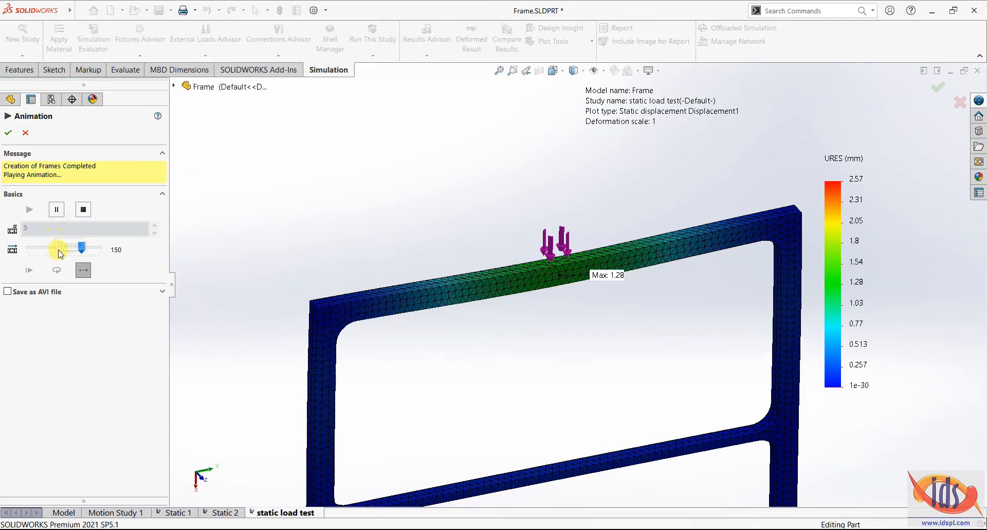
drag(81, 247, 41, 249)
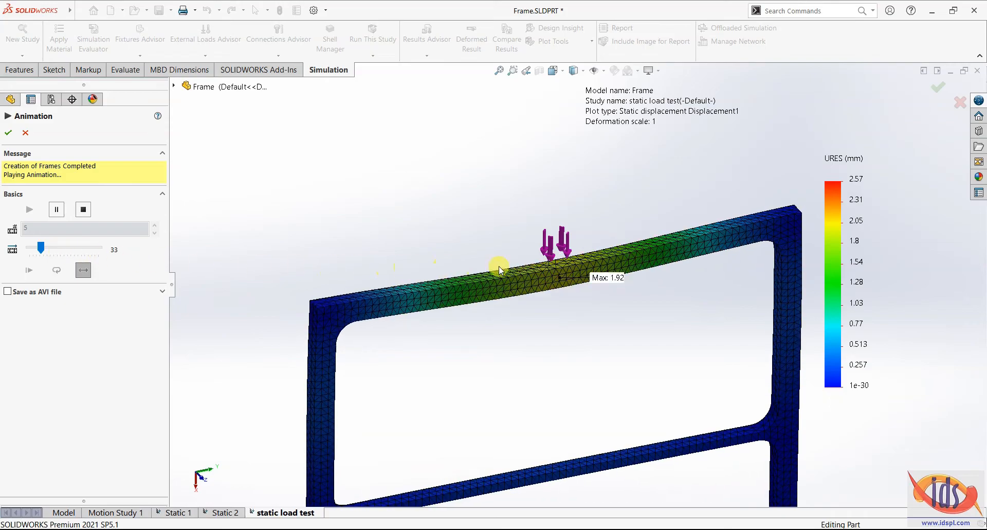
scroll(568, 267, down, 2)
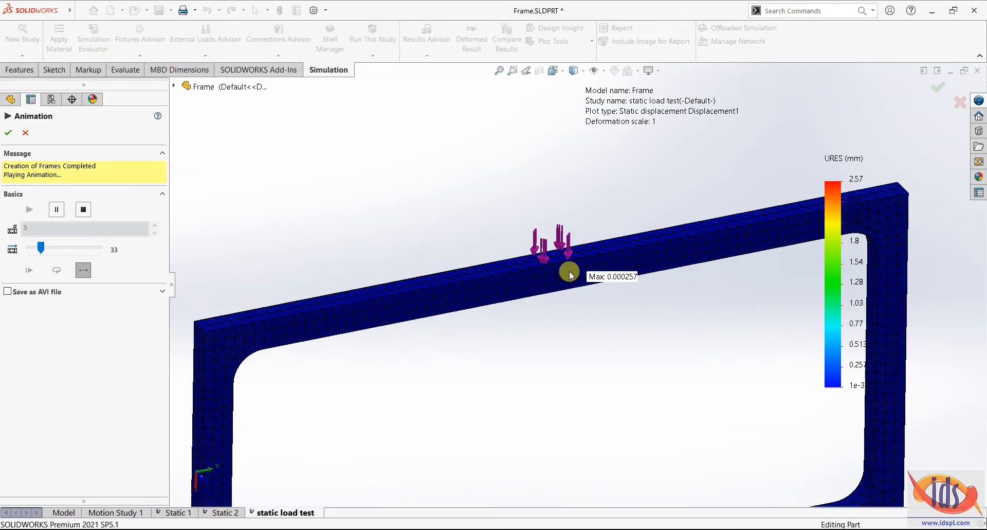
click(8, 133)
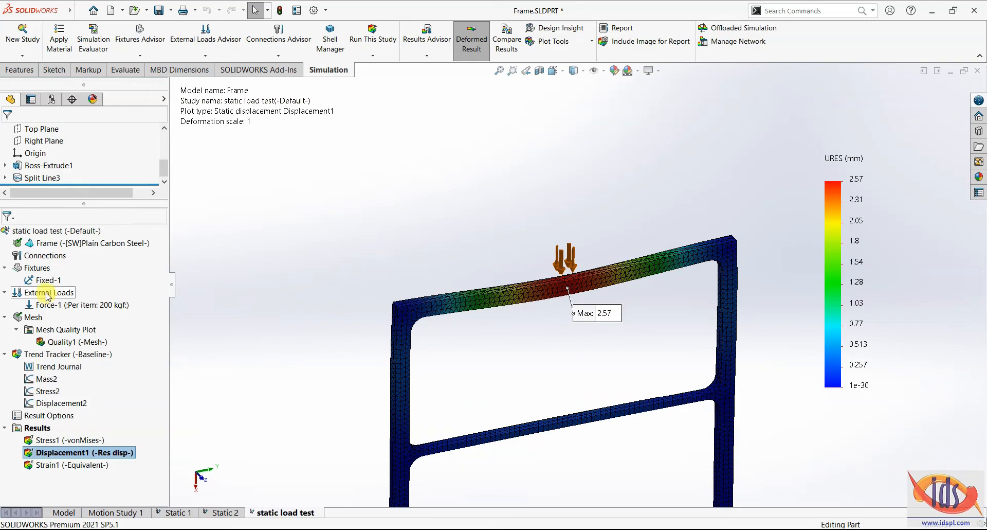
Remesh the frame at the finest mesh density and check the elements around the loaded face
right_click(38, 317)
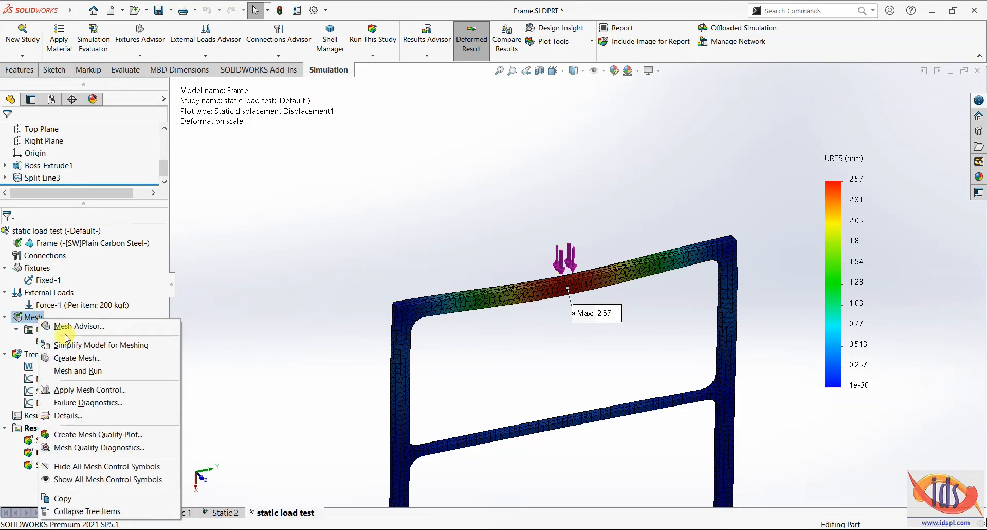
click(77, 361)
click(541, 253)
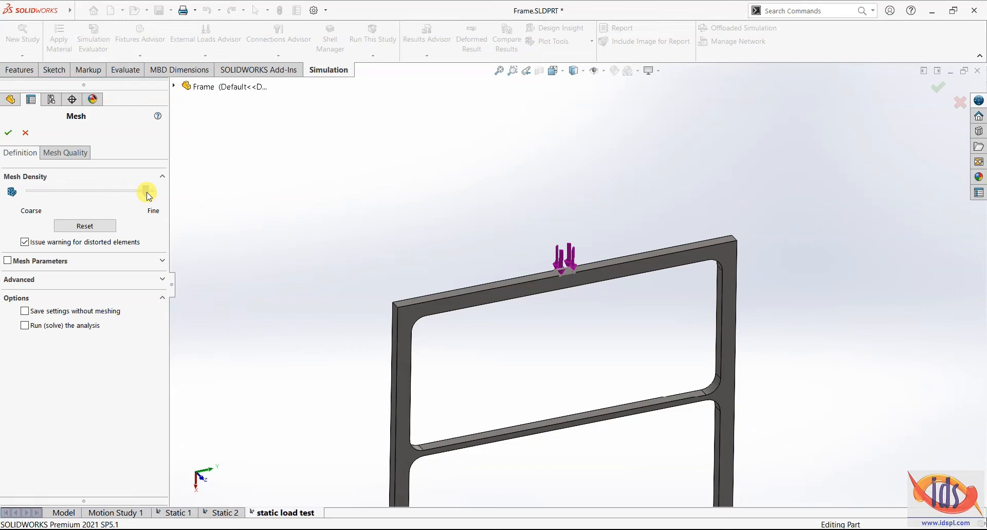
click(6, 133)
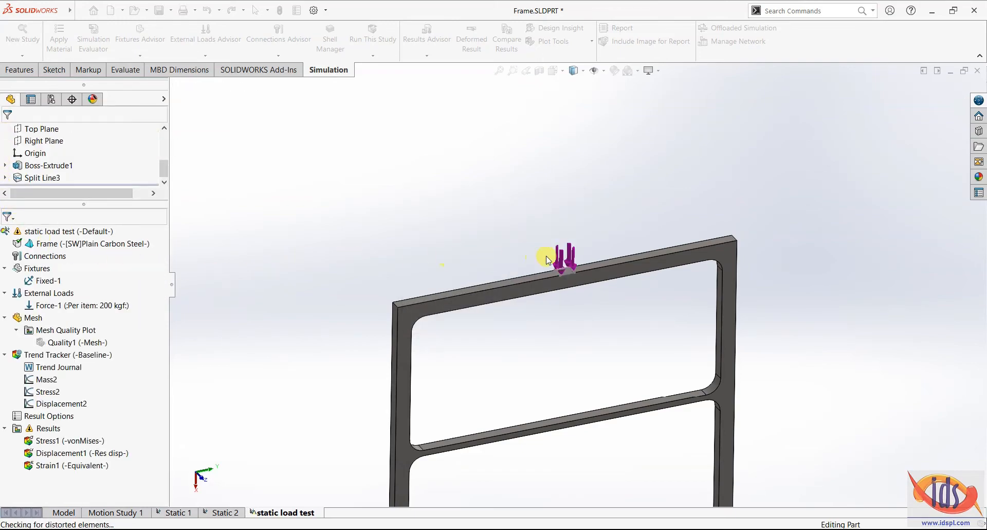
scroll(570, 280, down, 3)
scroll(570, 276, down, 3)
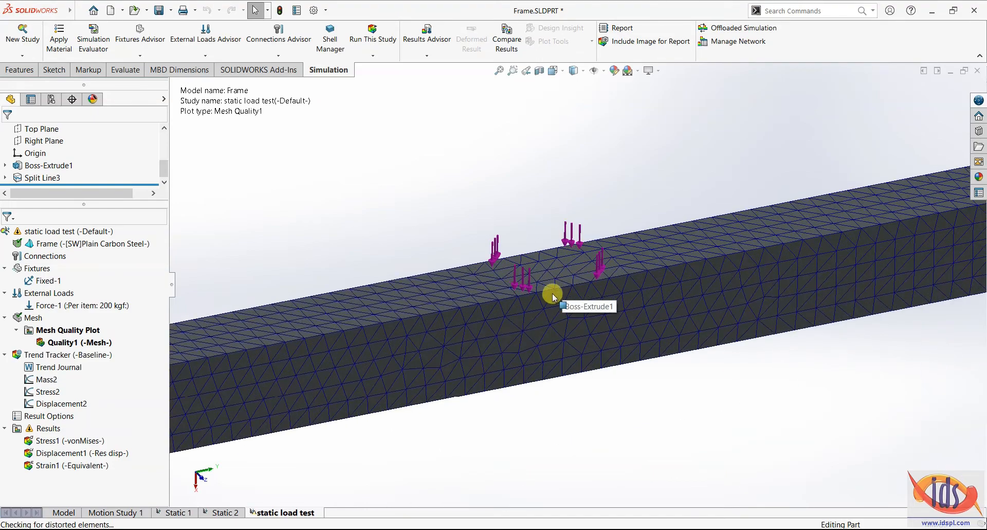
scroll(552, 294, up, 10)
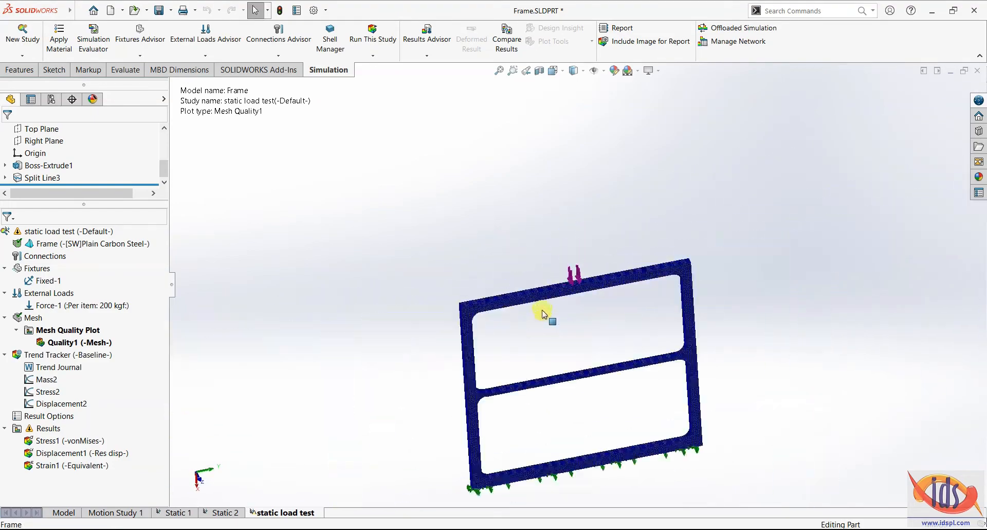
Rerun the static load test study with the refined mesh and agree to save the model for the new trend tracker iteration
right_click(38, 231)
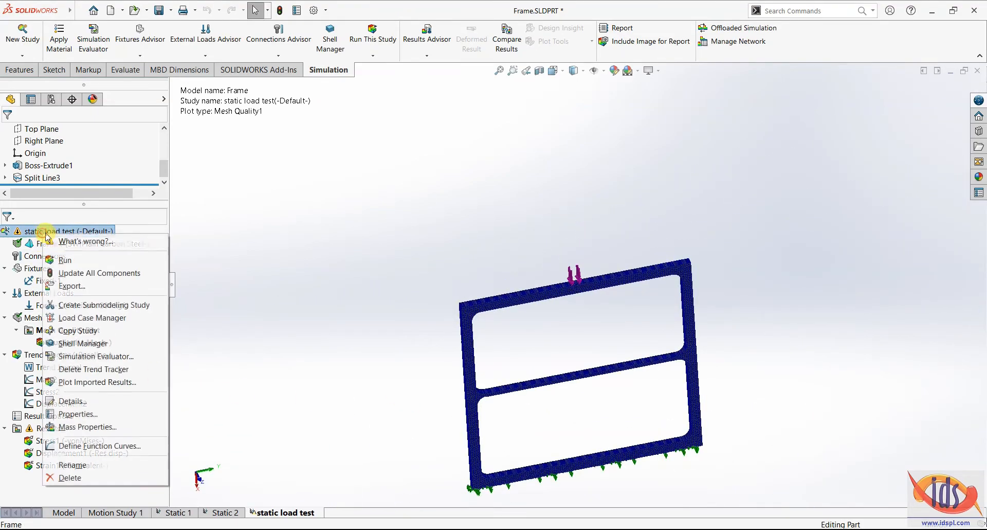
click(60, 261)
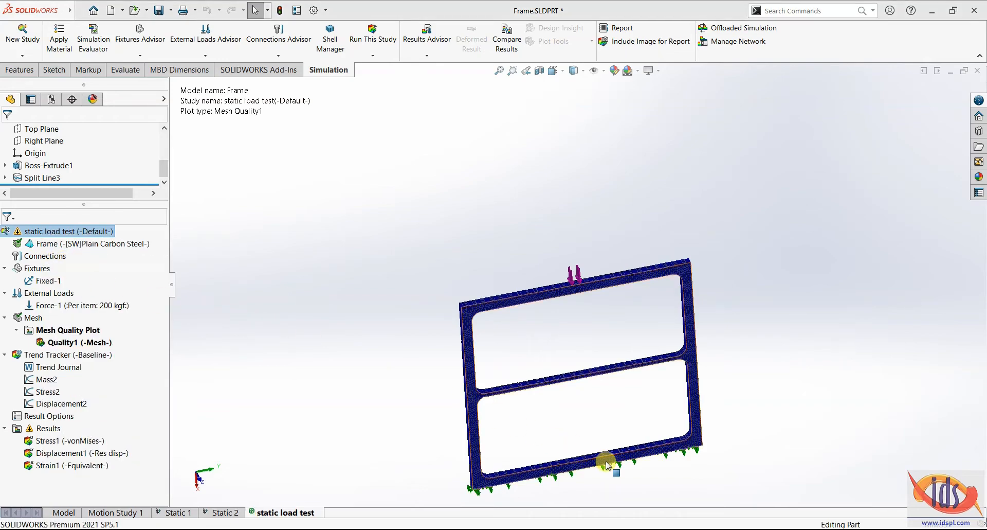
scroll(606, 463, down, 5)
drag(490, 221, 369, 121)
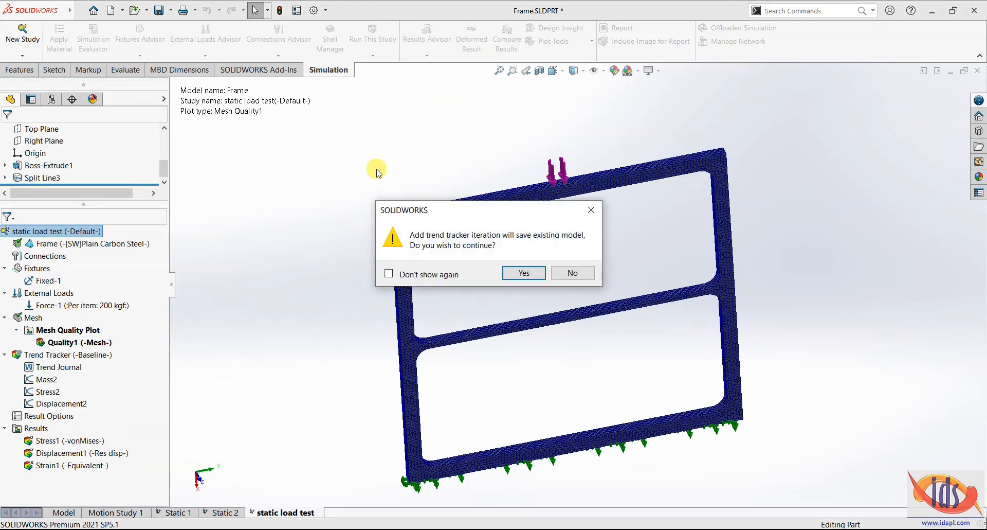
click(522, 273)
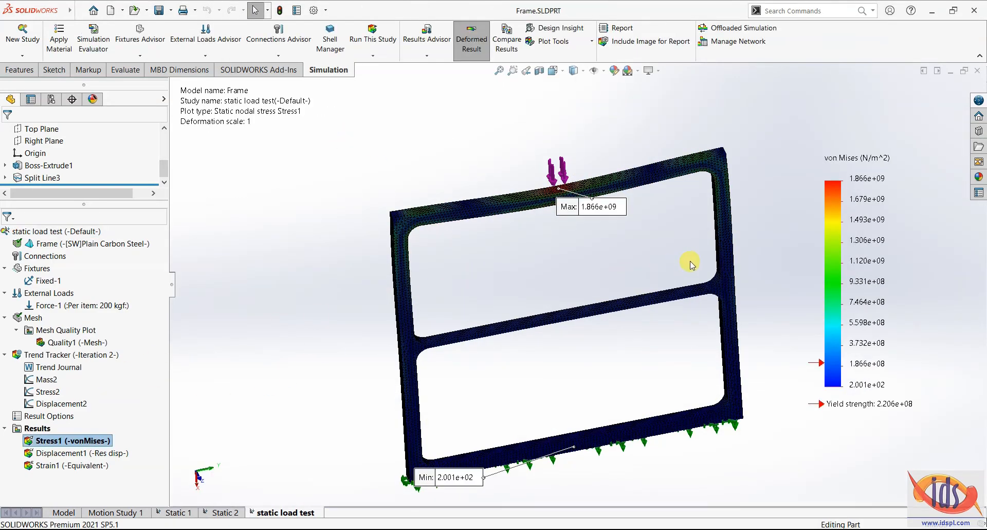
Show the displacement plot for the refined mesh and compare both iterations in the stress and displacement trend graphs
double_click(92, 453)
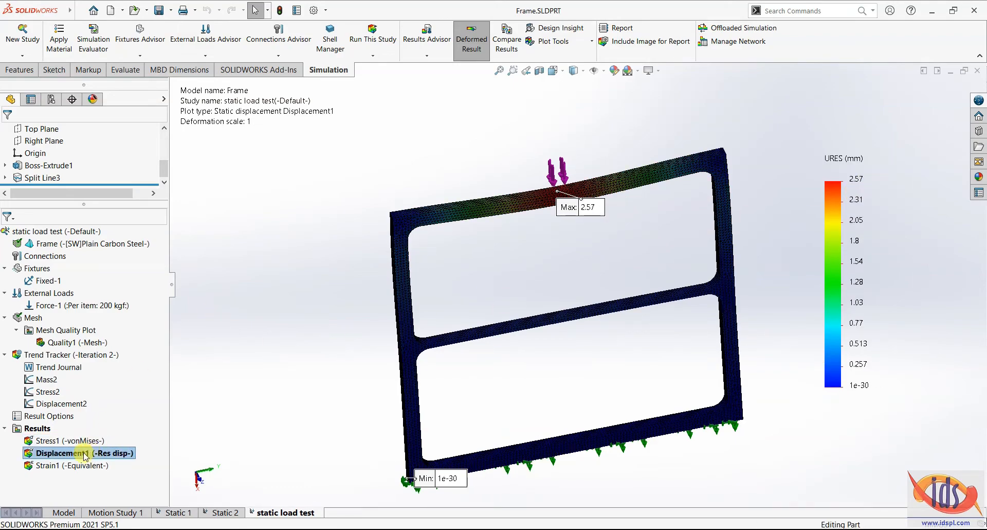
double_click(47, 391)
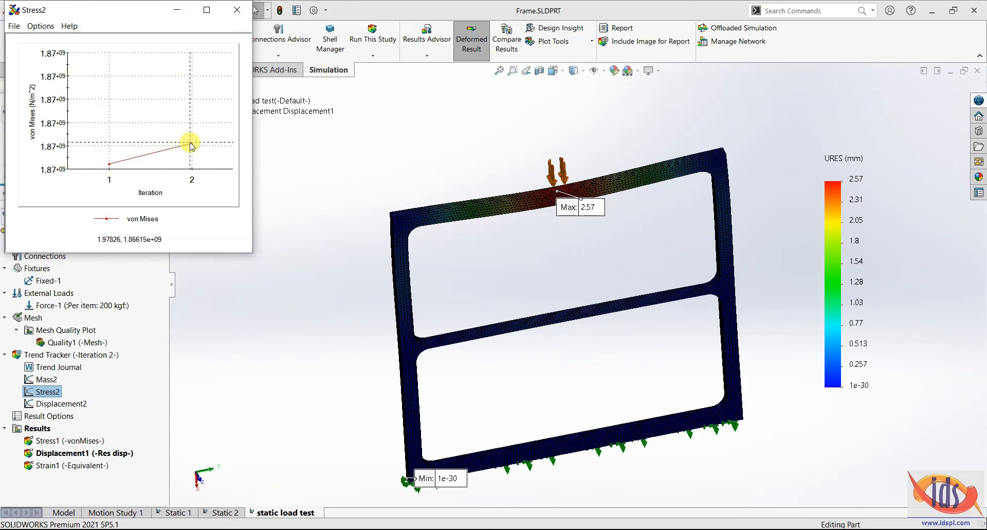
click(238, 10)
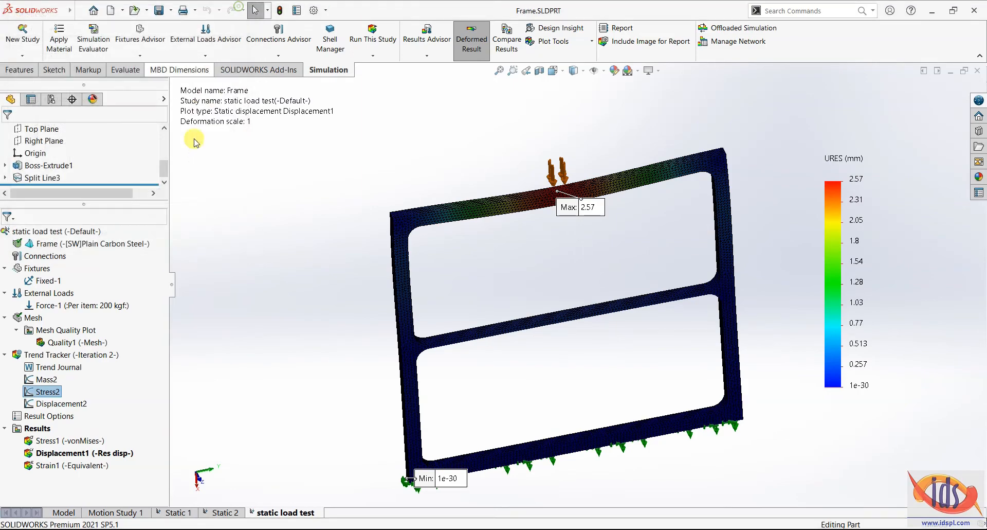
double_click(75, 403)
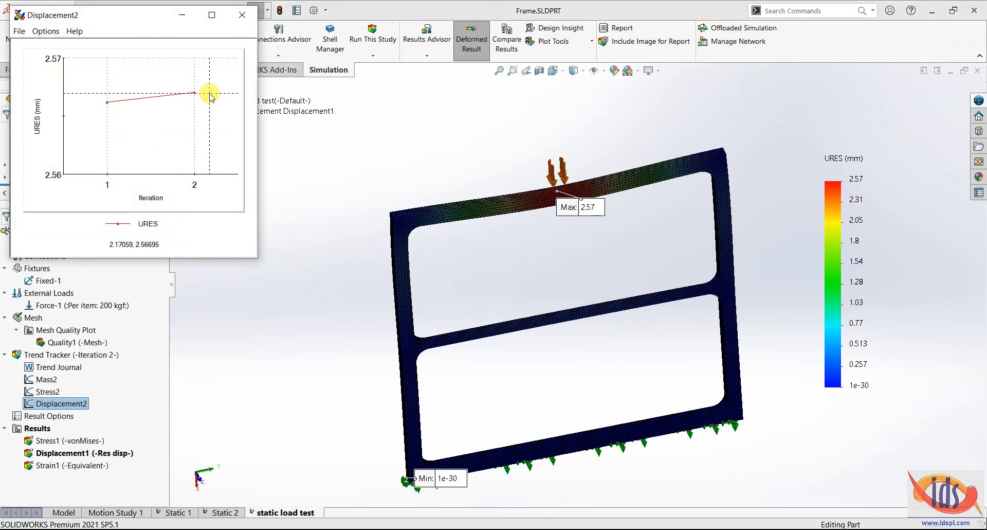
click(242, 15)
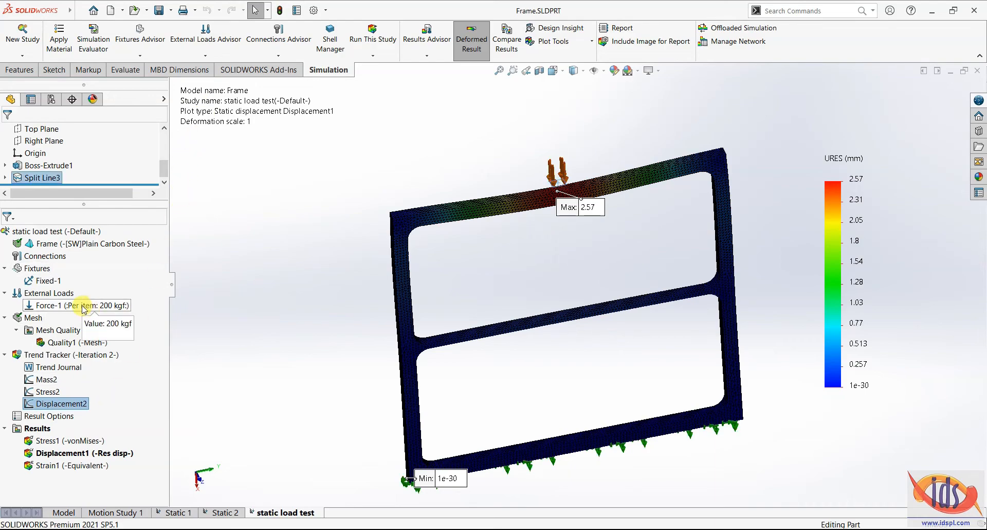
Change the force on the top beam's split face to 400 kgf per item
right_click(57, 306)
click(84, 311)
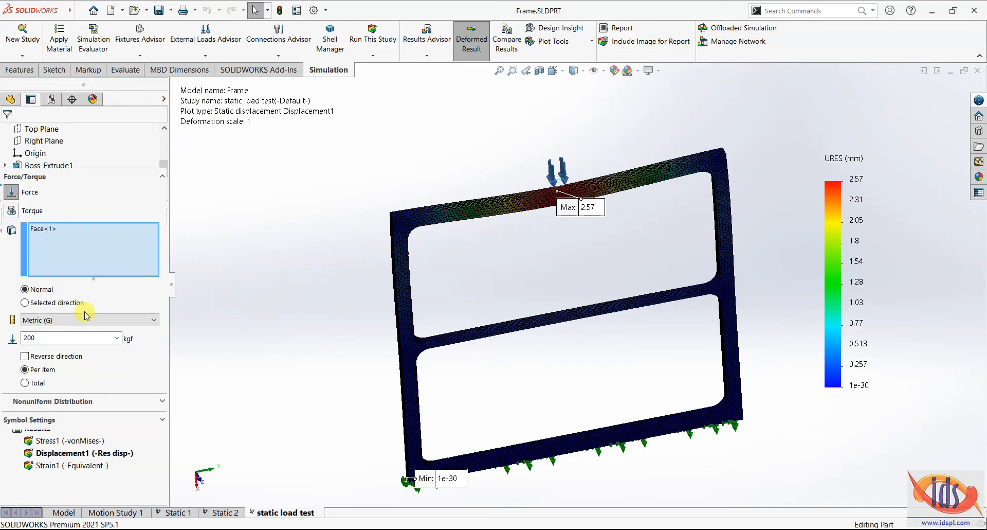
double_click(61, 337)
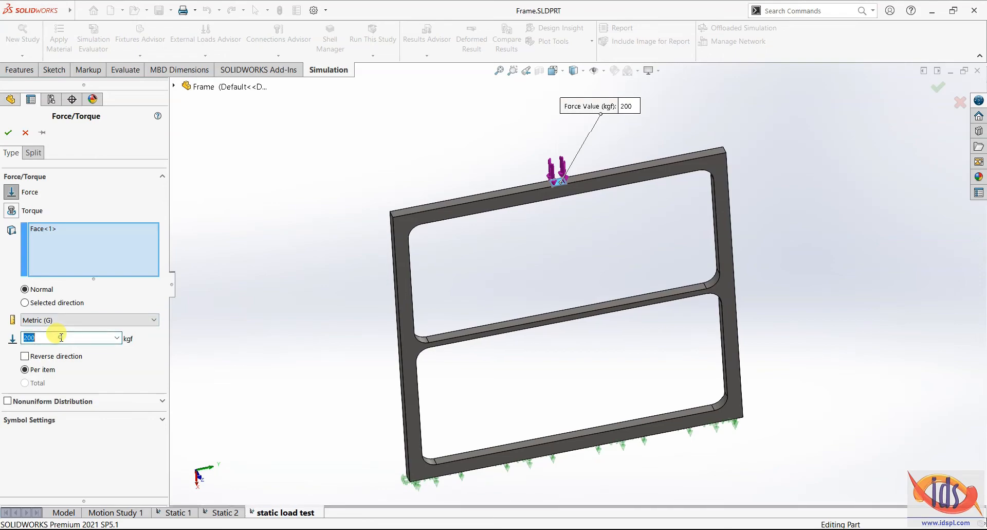
text(4)
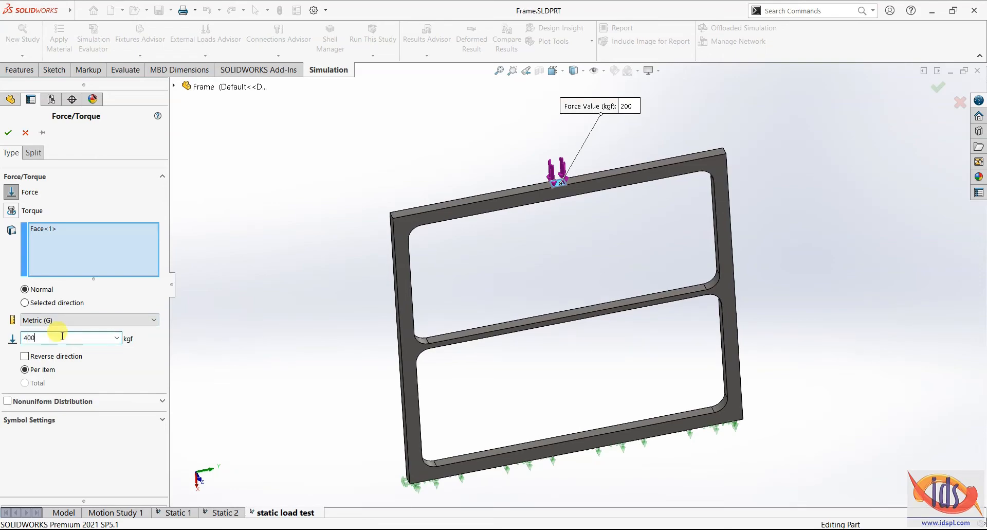
click(14, 135)
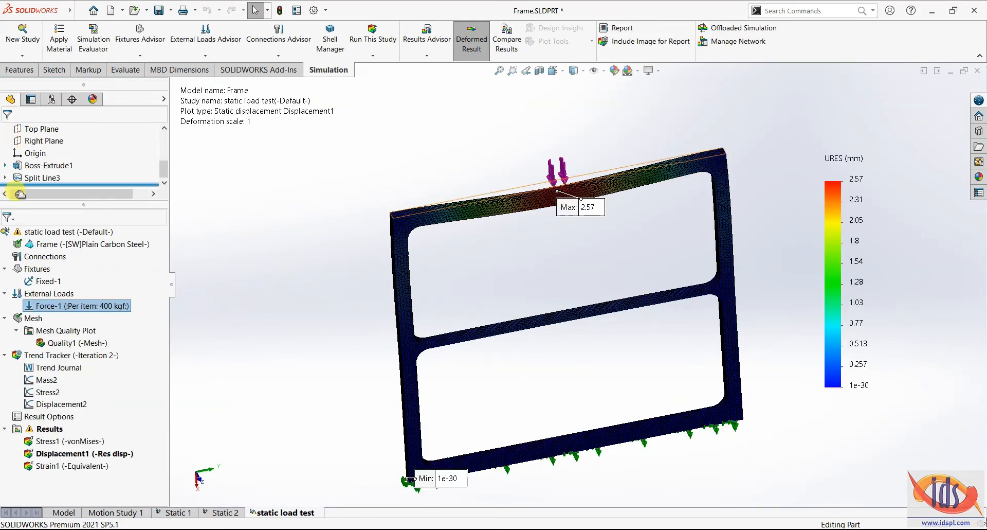
Rerun the static load test study with the increased load and agree to save the model for the trend tracker iteration
right_click(32, 236)
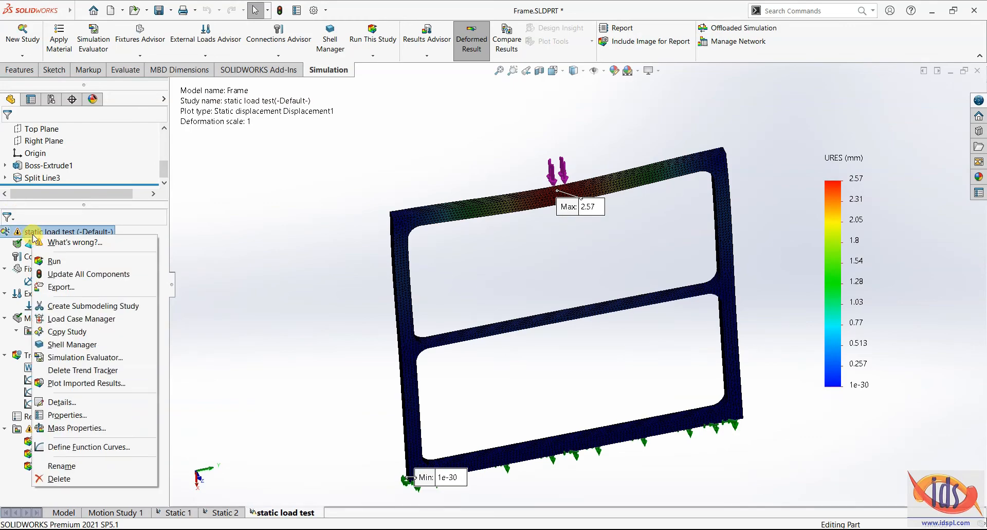
click(53, 261)
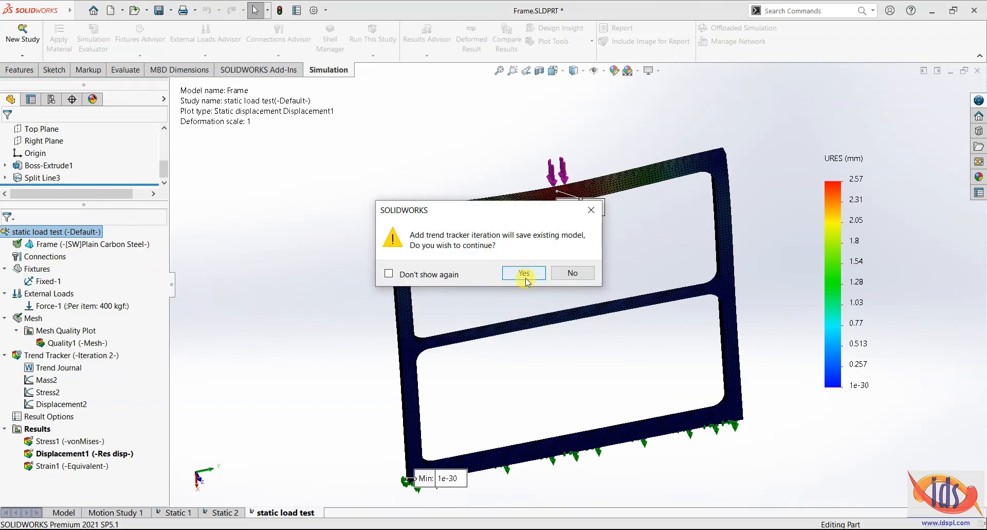
click(525, 277)
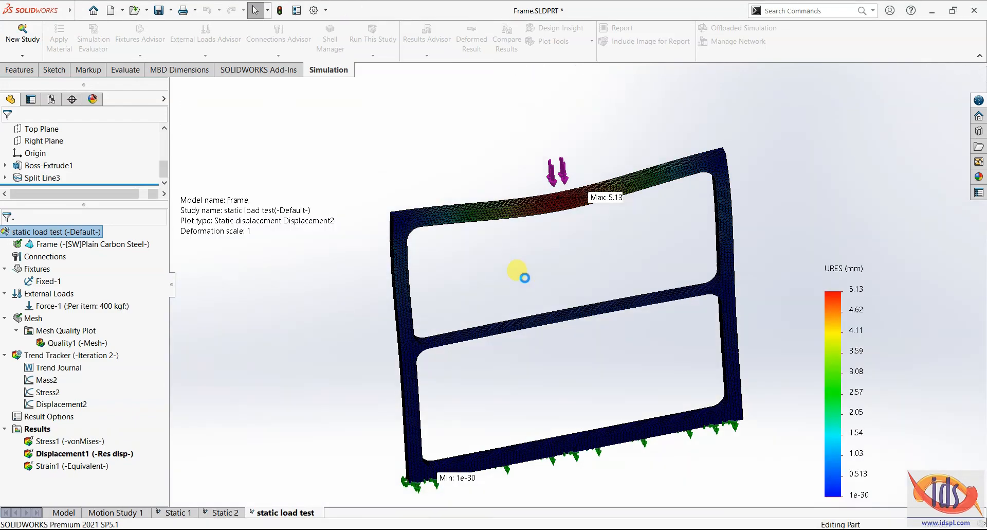
Review the trend tracker's stress and displacement graphs across the three iterations, closing each graph after checking it
double_click(48, 393)
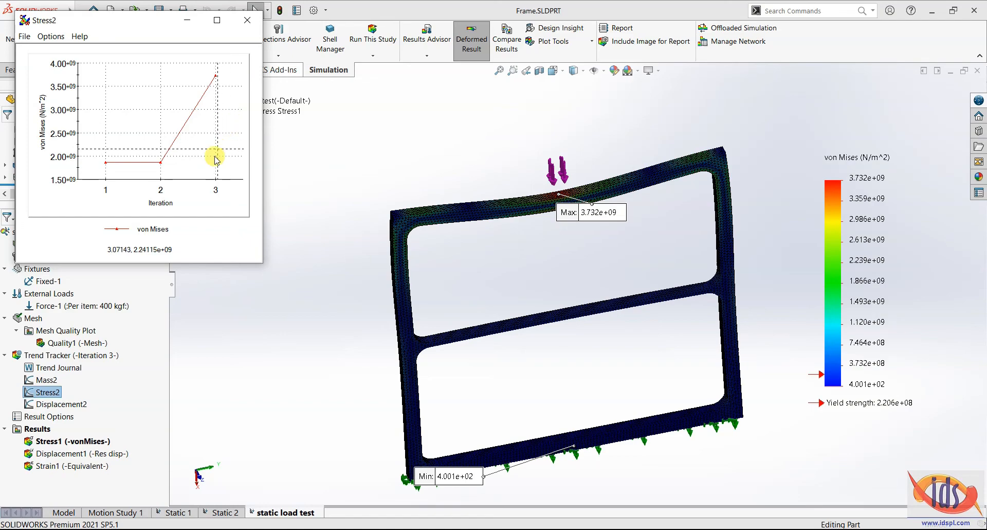
click(247, 20)
double_click(73, 404)
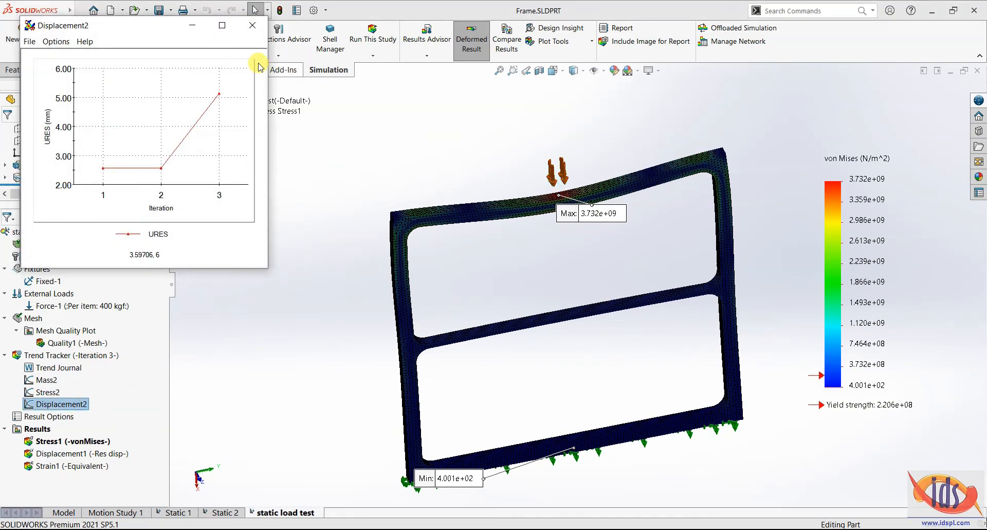
click(264, 30)
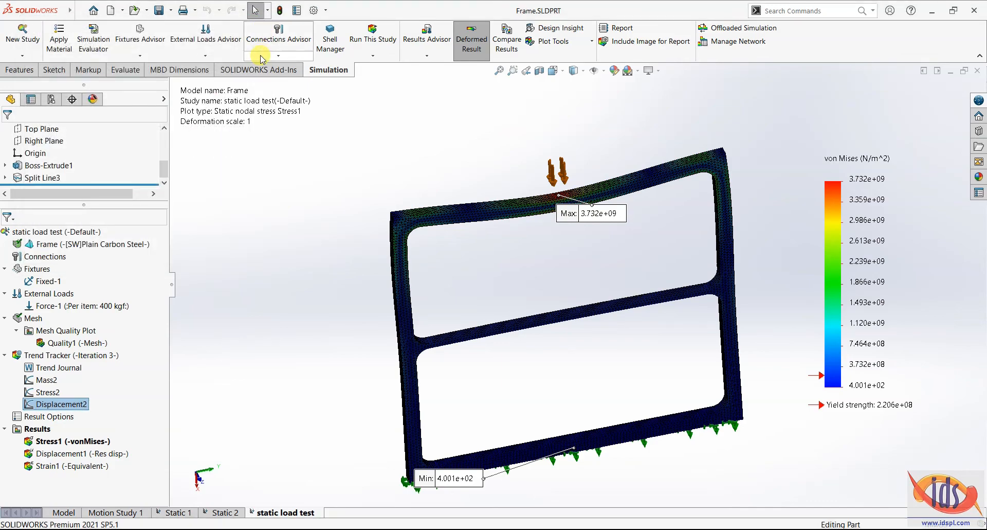
Orient the stress plot to a straight-on view of the frame to inspect the bent top beam
middle_drag(435, 304, 465, 338)
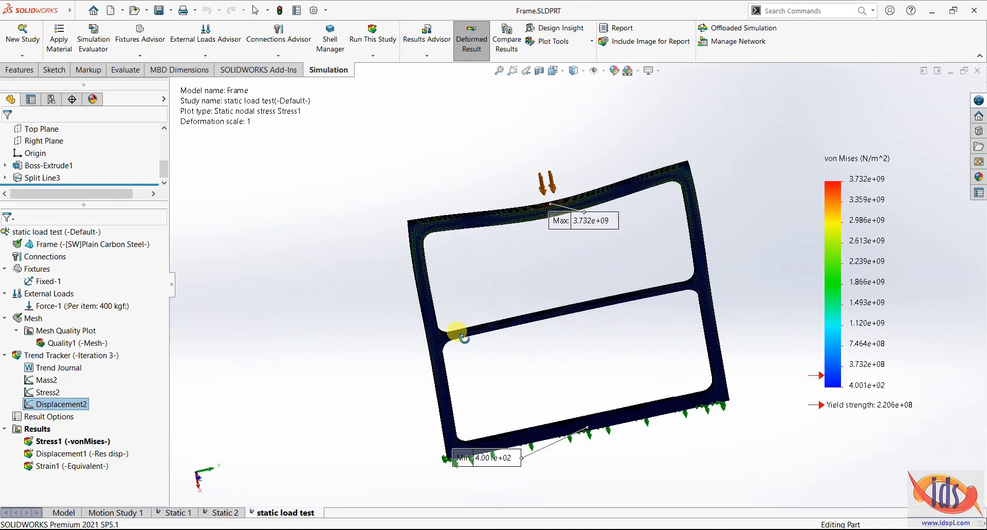
key(space)
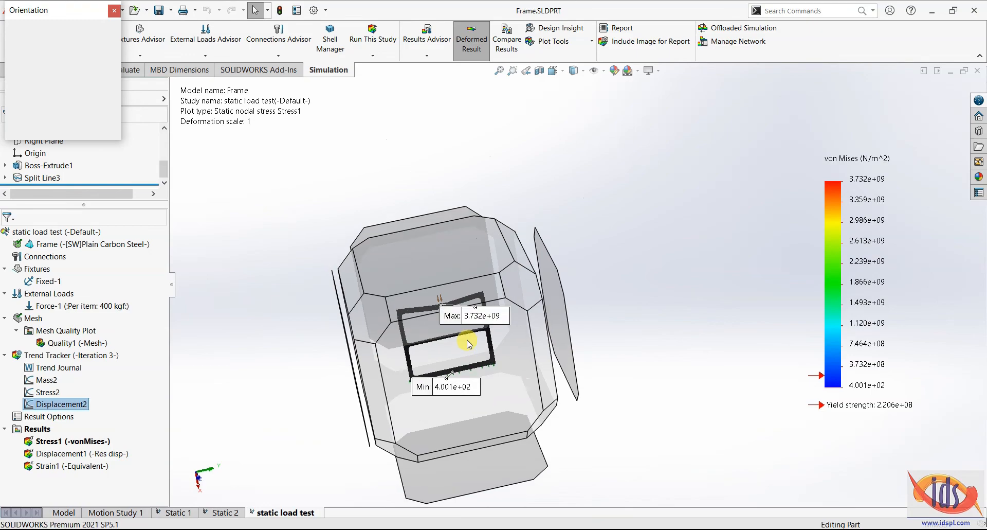
click(468, 340)
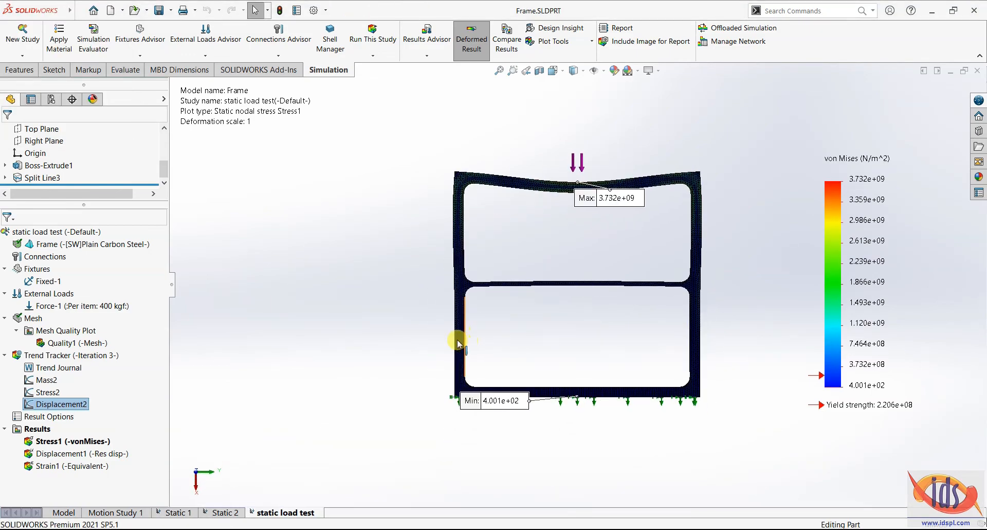